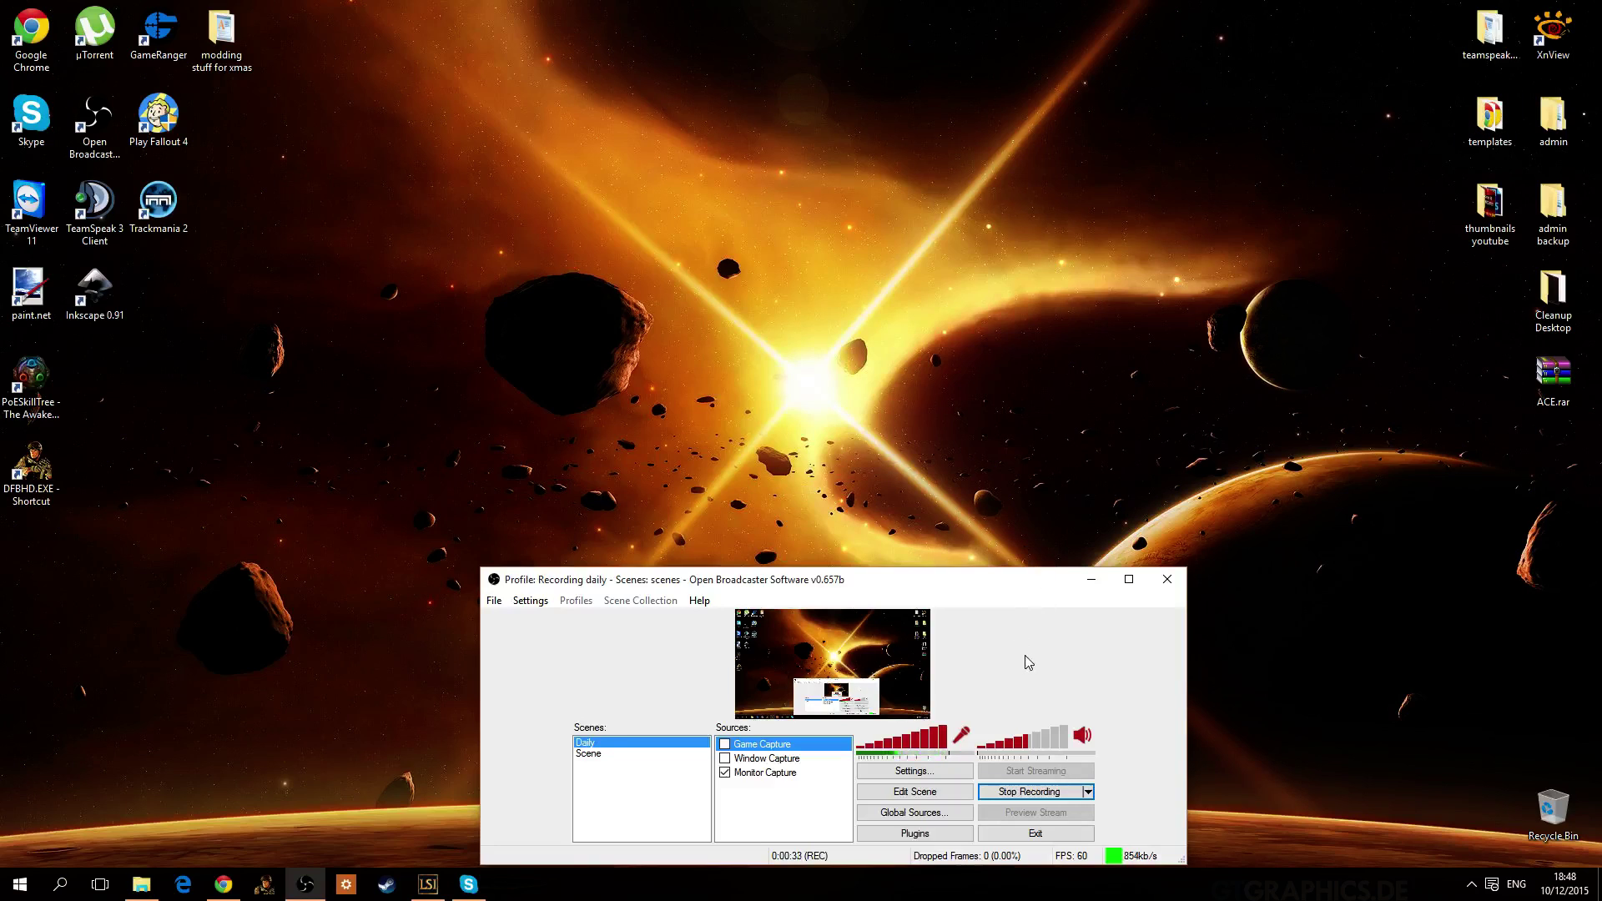
Drag the OBS window from the screen bottom up to the centre, then bring Chrome forward.
{"action": "left_click_drag", "start_coordinate": [936, 588], "coordinate": [903, 372]}
{"action": "left_click", "coordinate": [223, 884]}
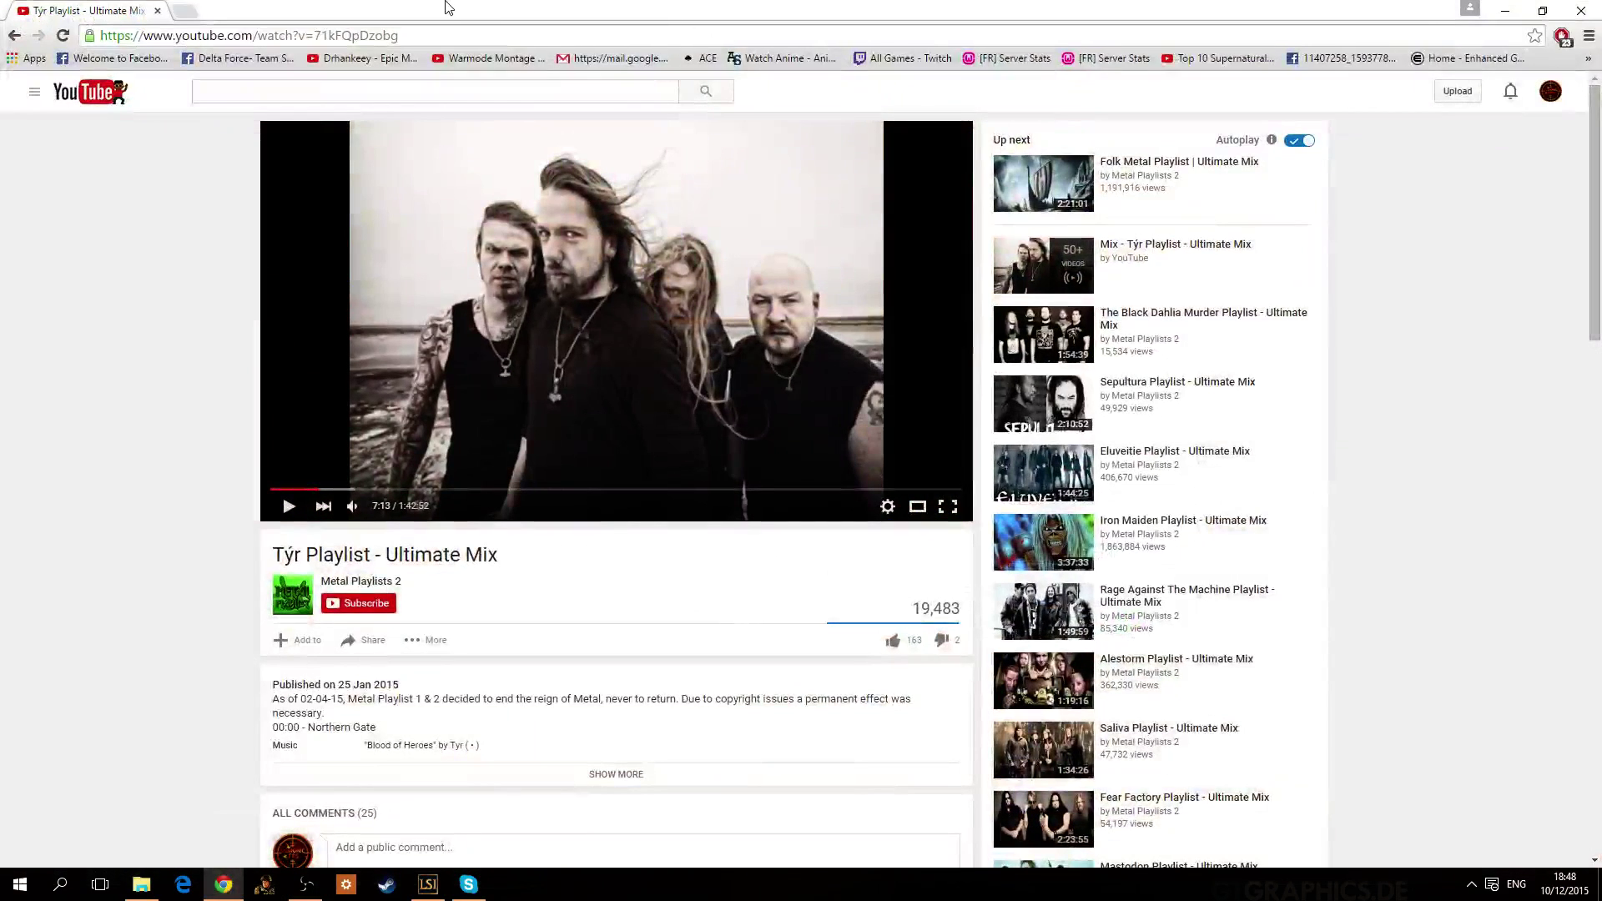
Open obsproject.com in a new Chrome tab via the 'obs' address-bar suggestion.
{"action": "left_click", "coordinate": [185, 11]}
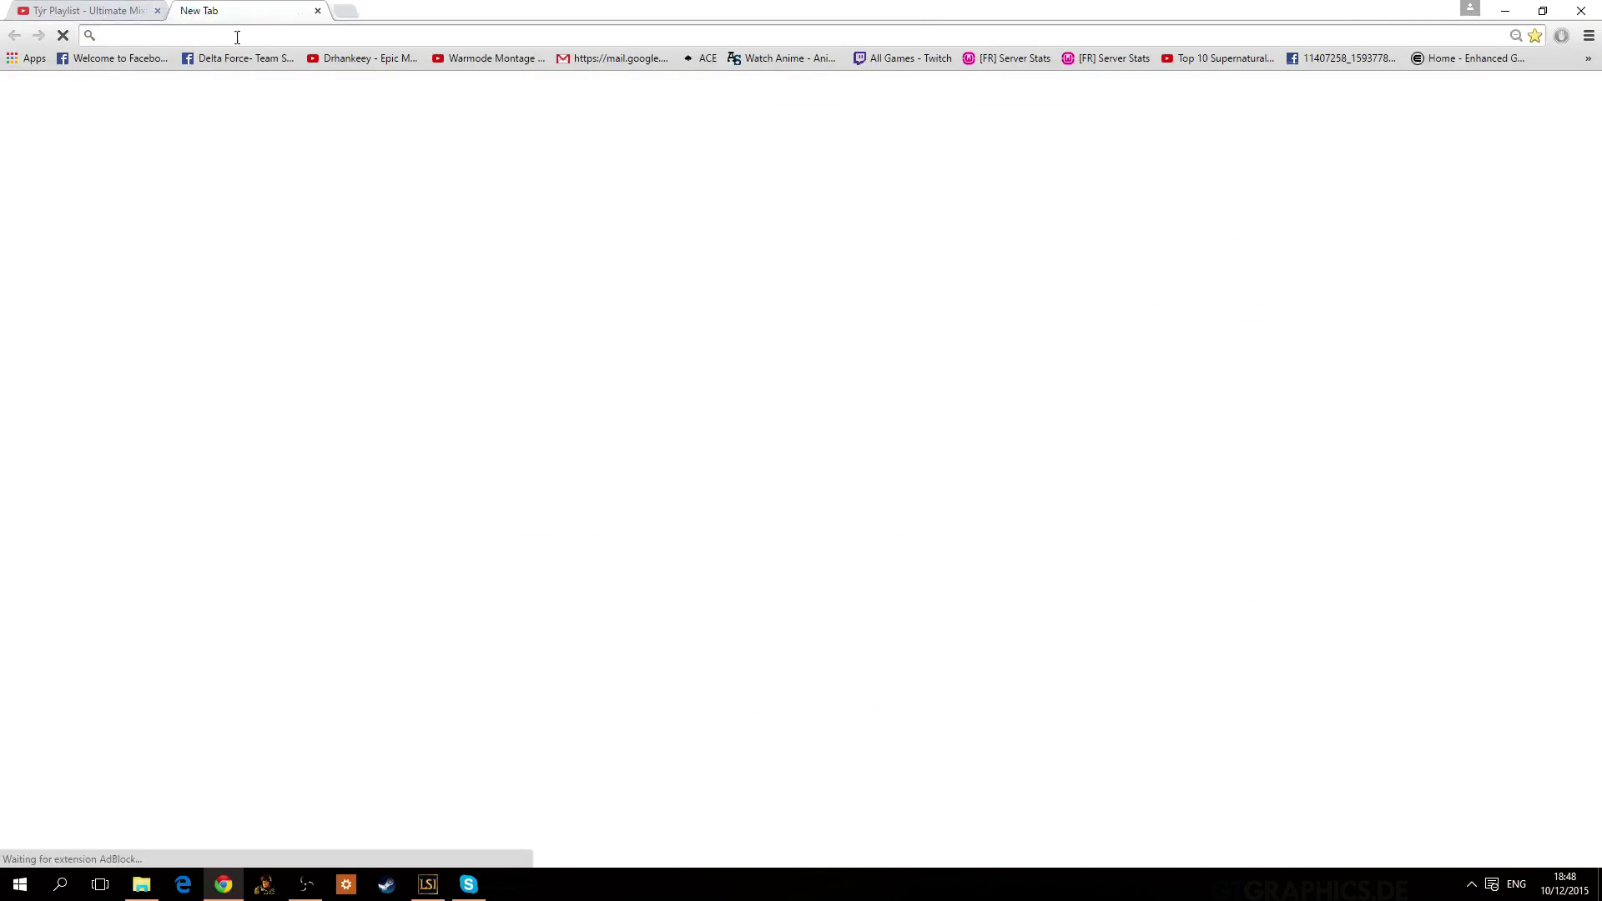
{"action": "type", "text": "obsproject.com"}
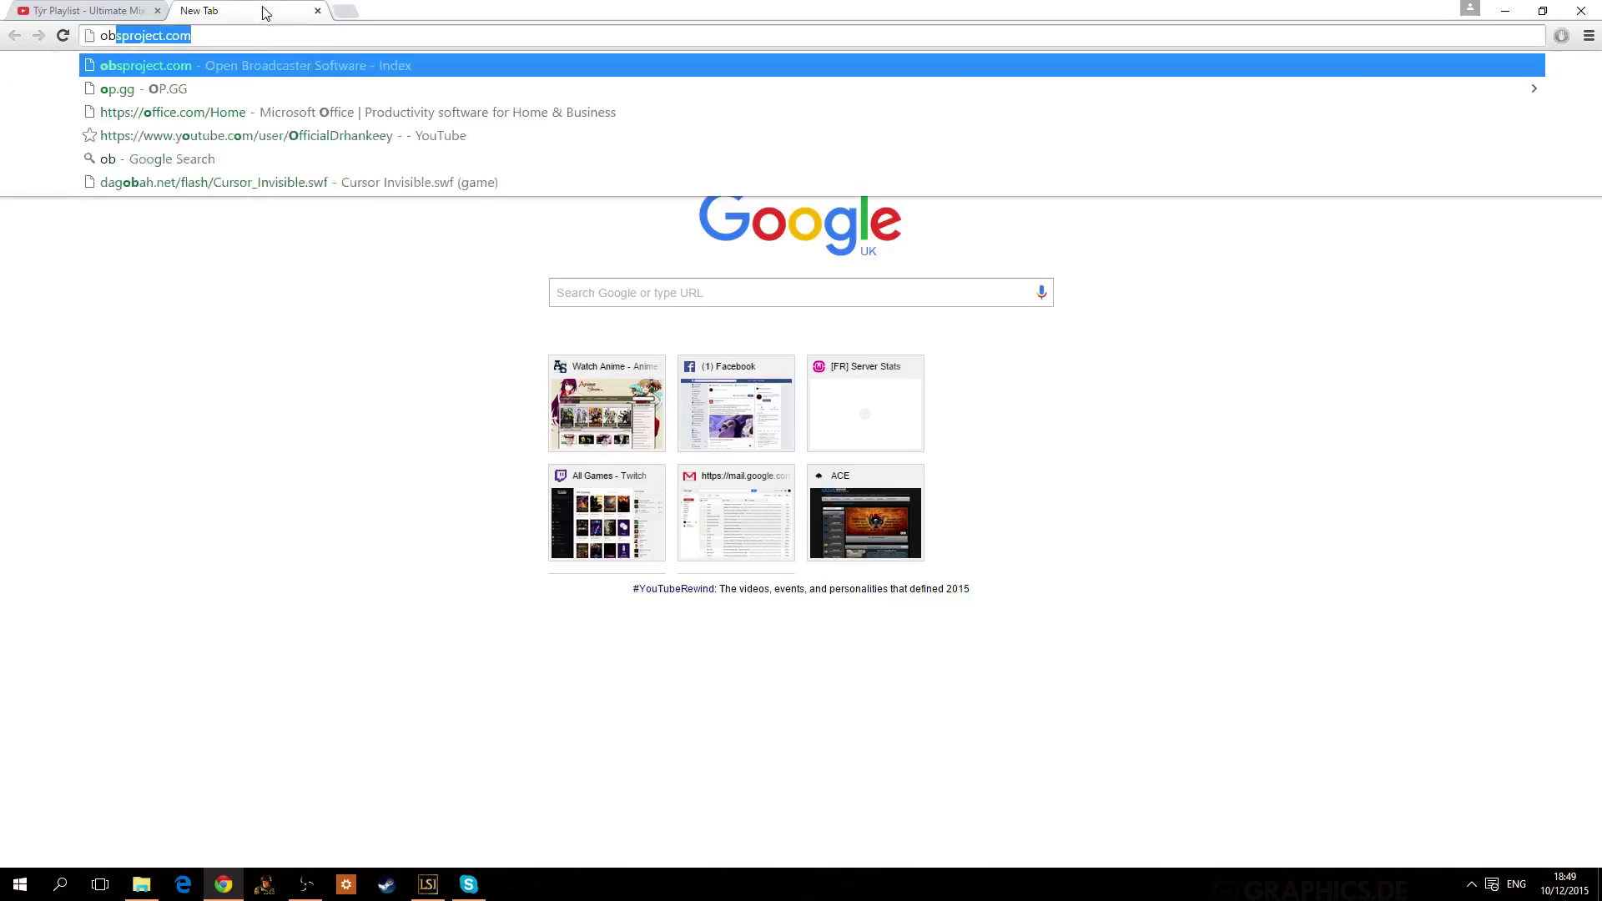
{"action": "key", "text": "Return"}
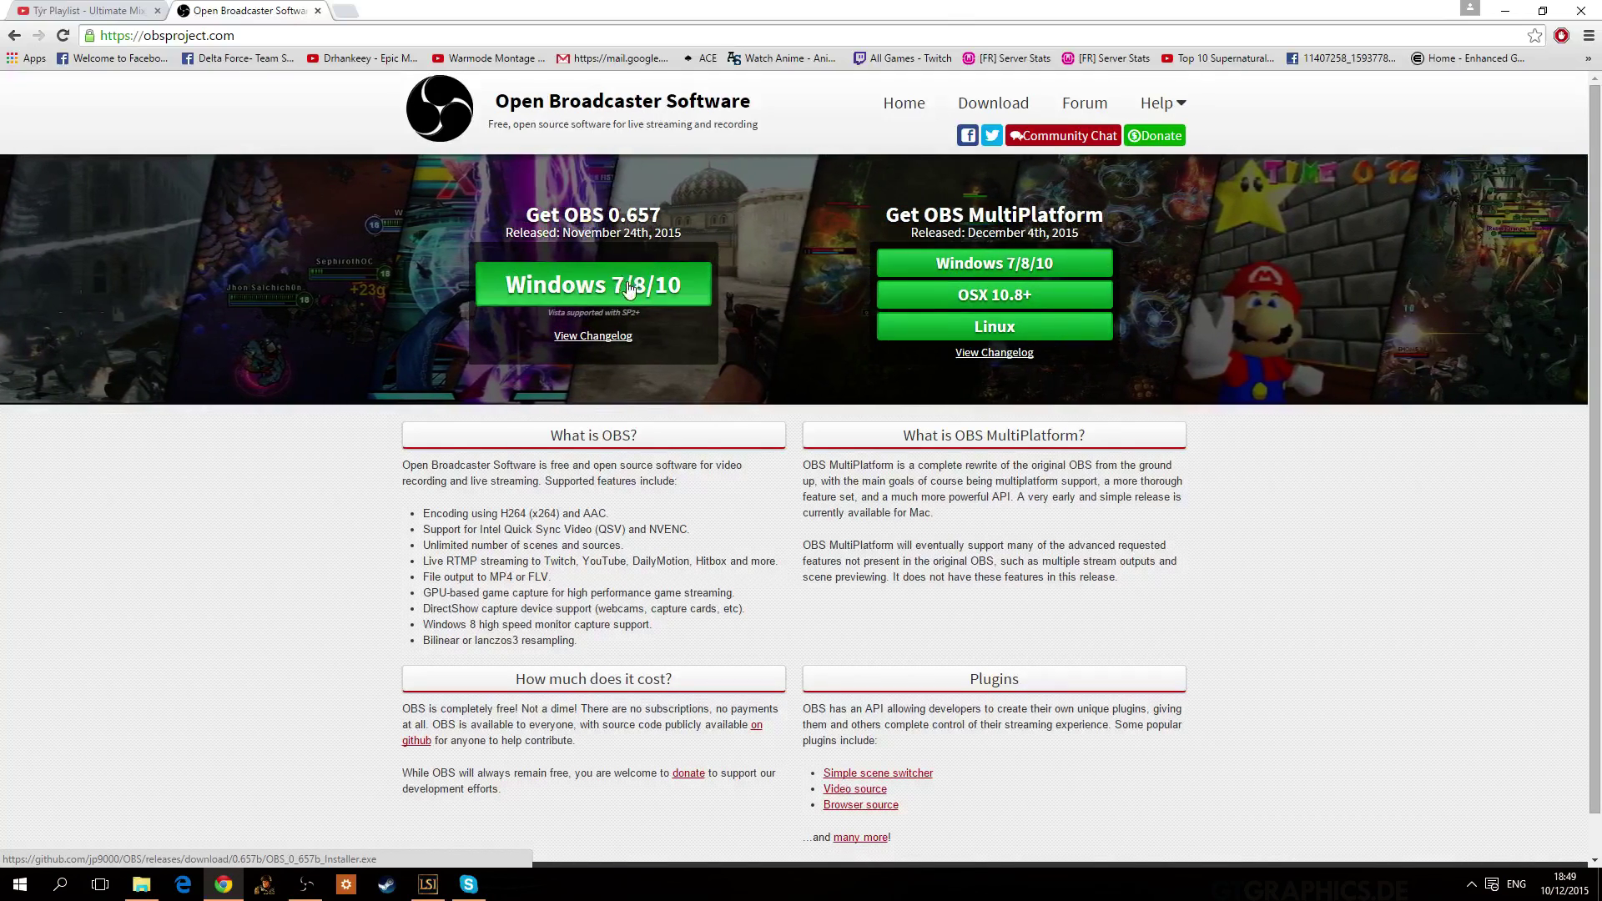
Scroll the obsproject.com page and highlight the supported-features list.
{"action": "scroll", "coordinate": [915, 297], "scroll_direction": "down", "scroll_amount": 1}
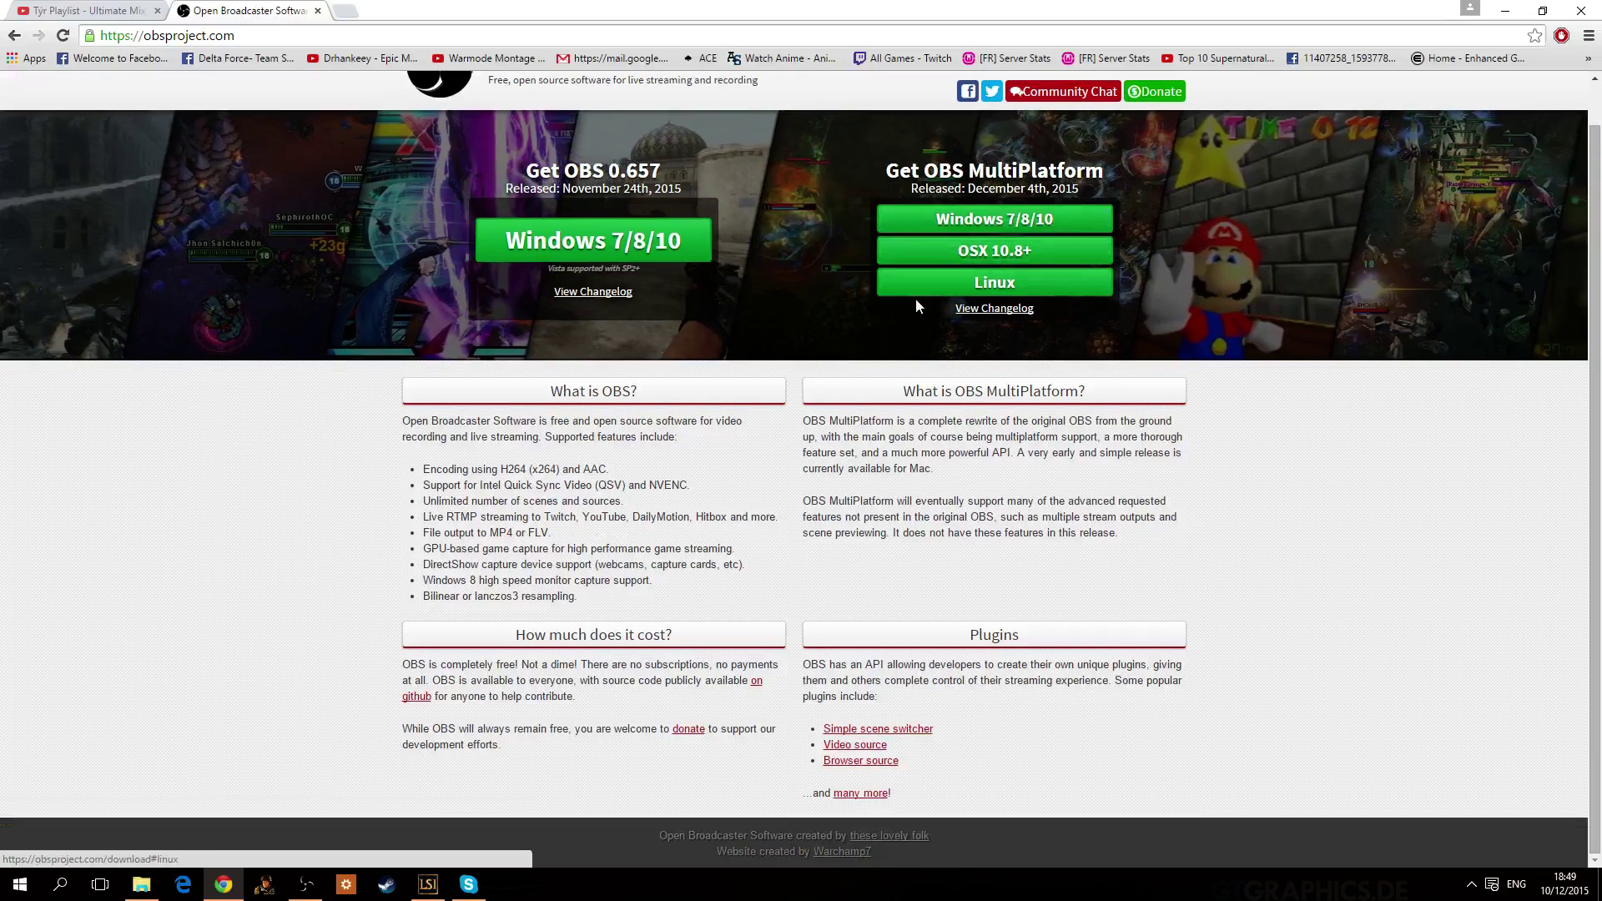
{"action": "scroll", "coordinate": [794, 368], "scroll_direction": "up", "scroll_amount": 1}
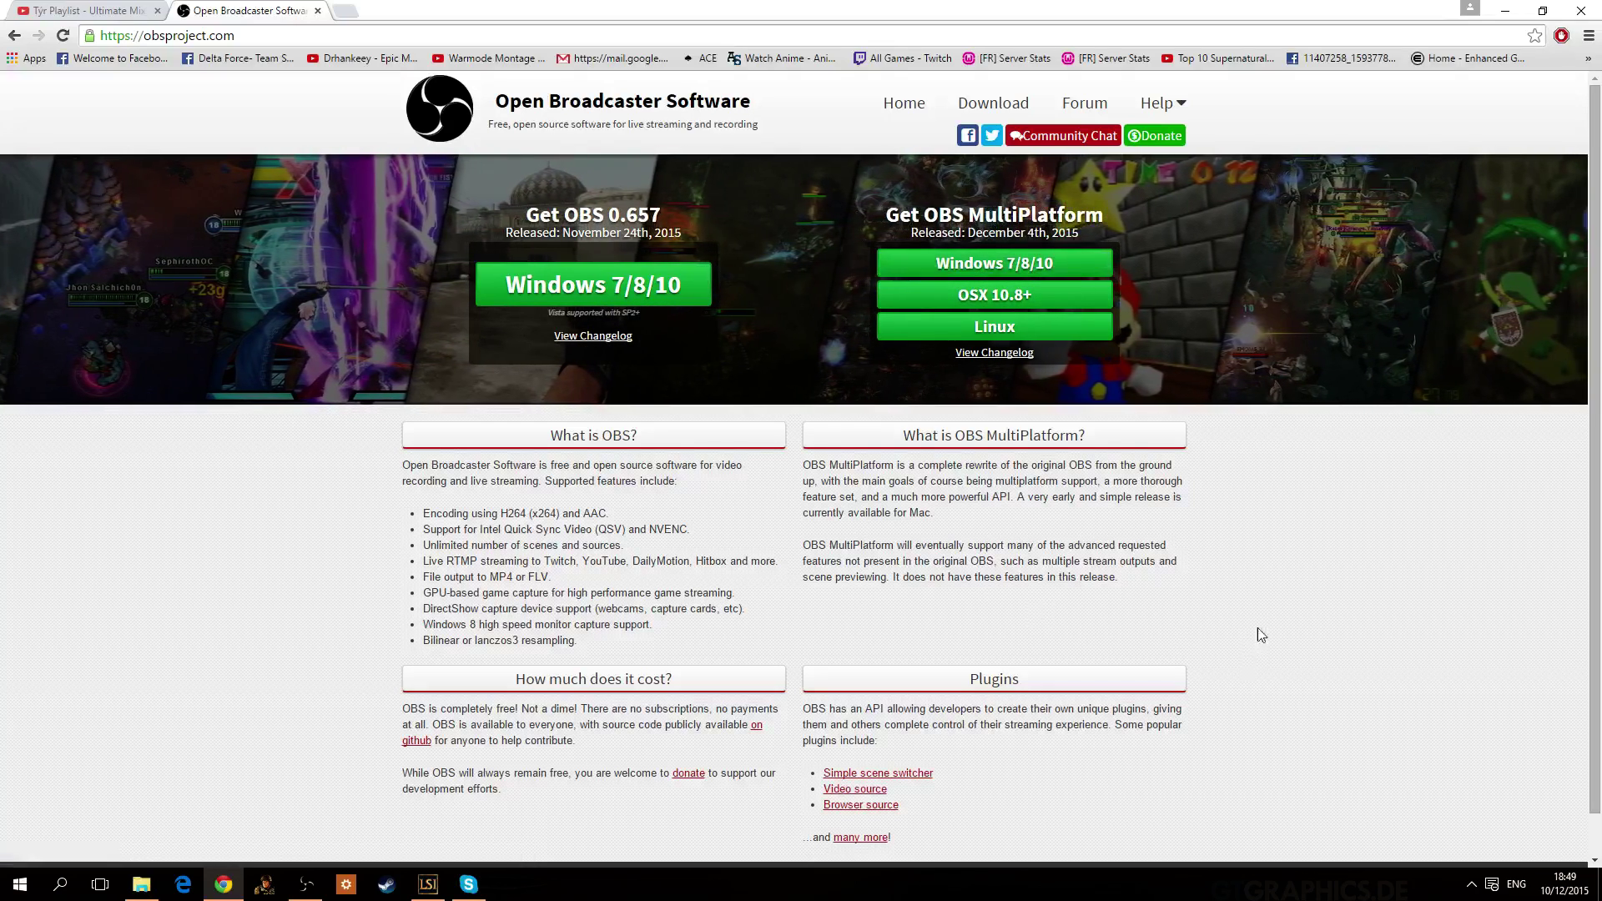
{"action": "left_click_drag", "start_coordinate": [601, 643], "coordinate": [403, 513]}
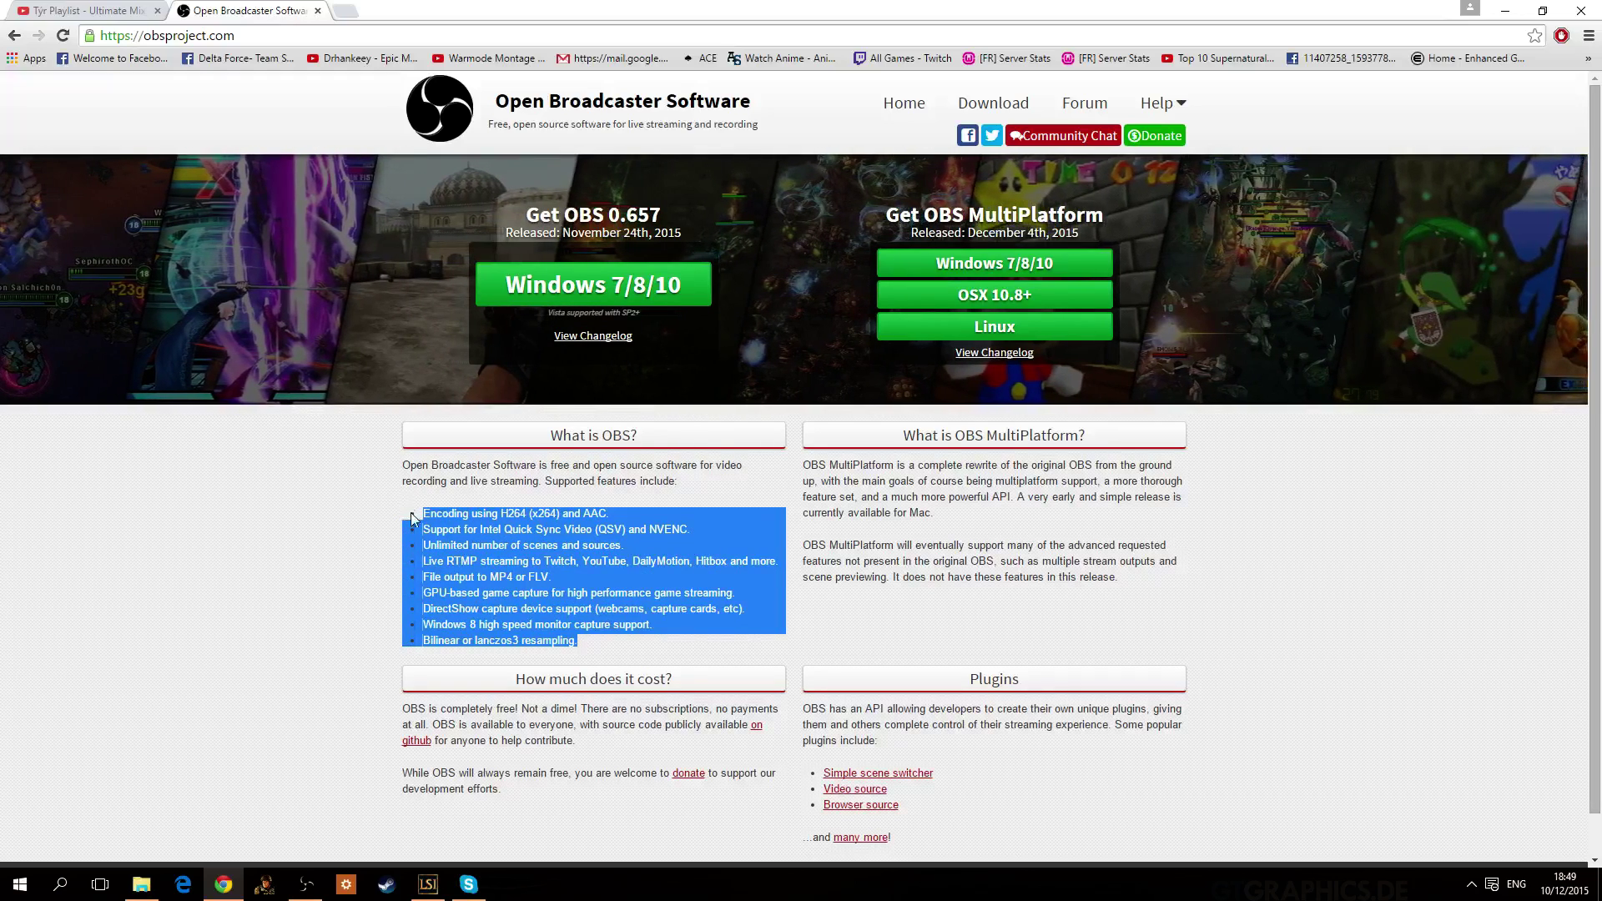
{"action": "left_click", "coordinate": [723, 626]}
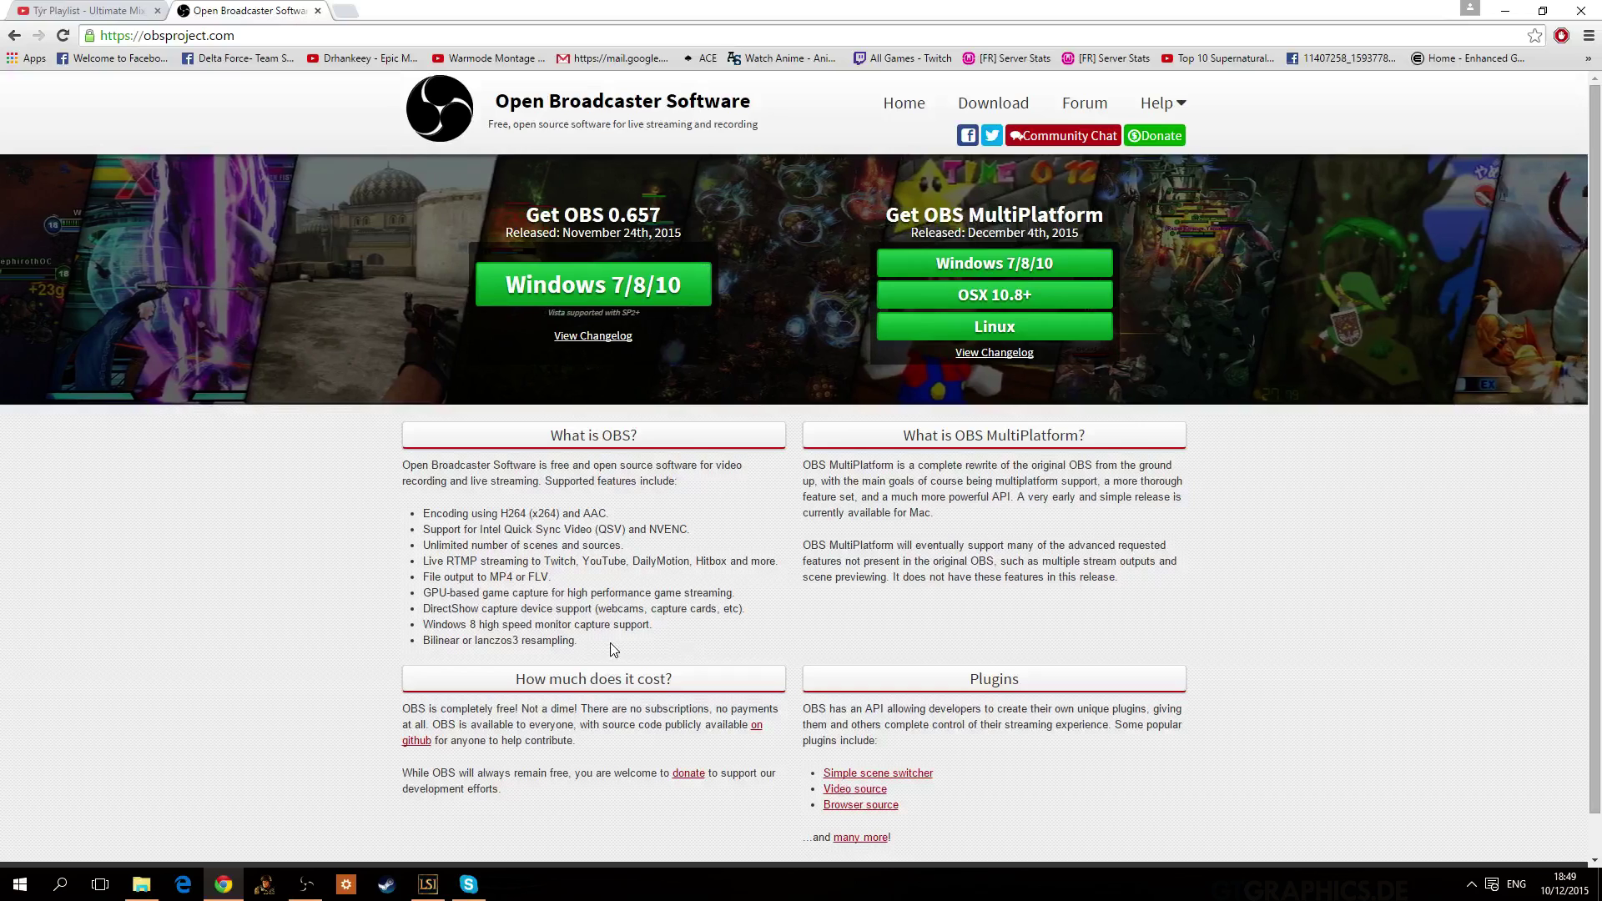
{"action": "left_click_drag", "start_coordinate": [610, 624], "coordinate": [406, 426]}
{"action": "left_click", "coordinate": [698, 661]}
{"action": "left_click_drag", "start_coordinate": [697, 645], "coordinate": [406, 426]}
{"action": "left_click", "coordinate": [705, 637]}
{"action": "left_click_drag", "start_coordinate": [907, 577], "coordinate": [913, 577]}
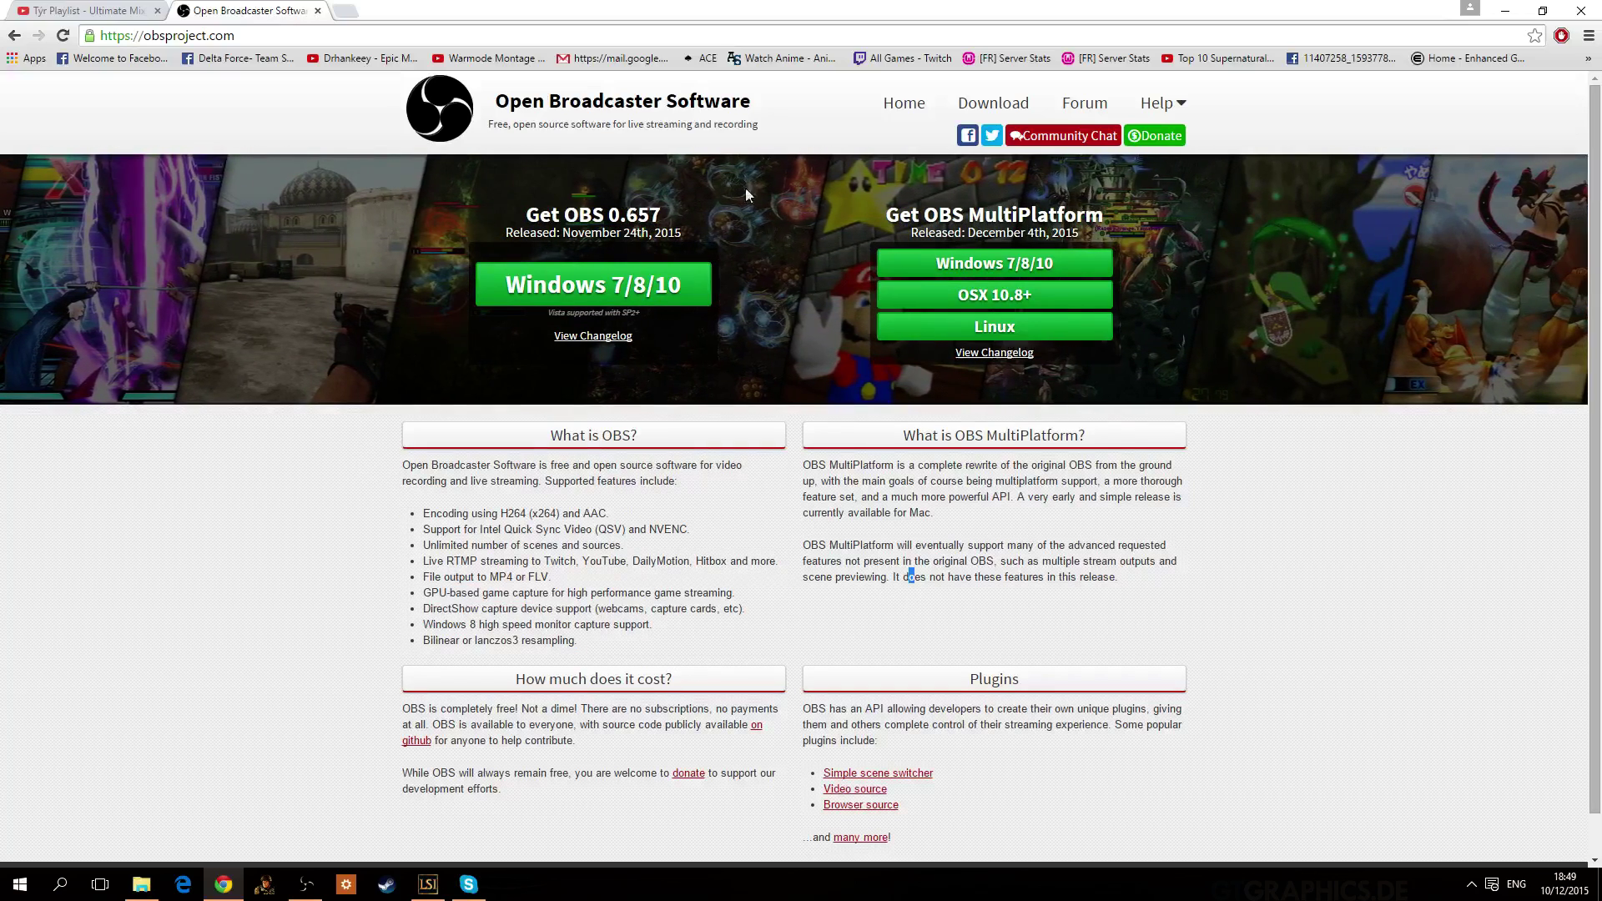
Download the OBS 0.657 Windows 7/8/10 installer, OBS_0_657b_Installer.exe, and minimise Chrome.
{"action": "left_click", "coordinate": [654, 305]}
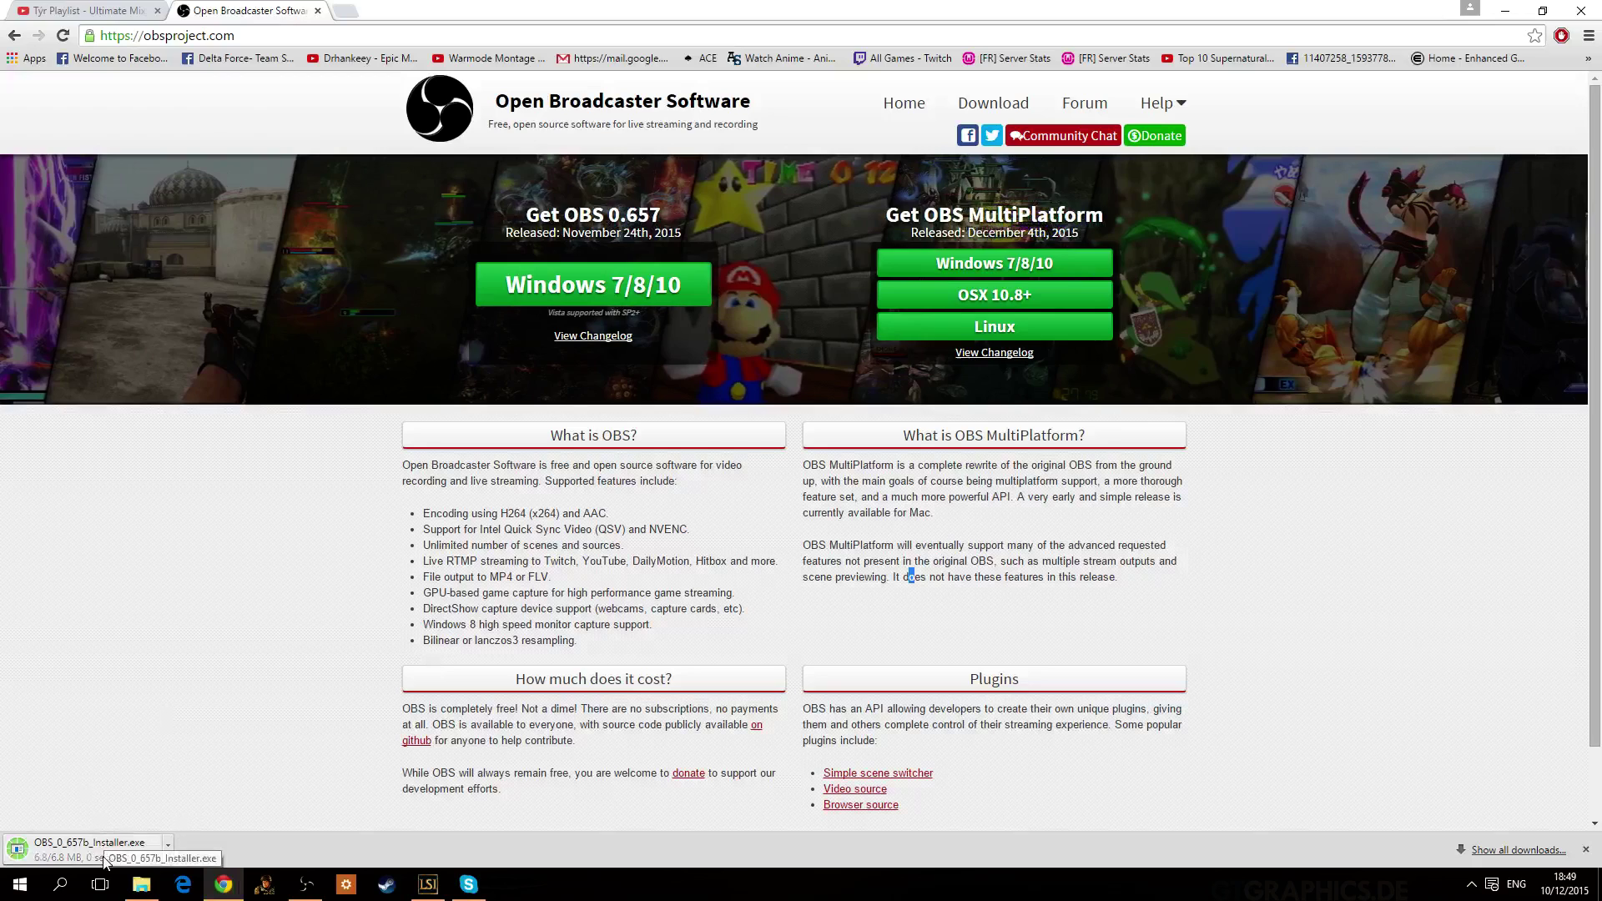
{"action": "left_click", "coordinate": [1395, 480]}
{"action": "left_click", "coordinate": [1507, 10]}
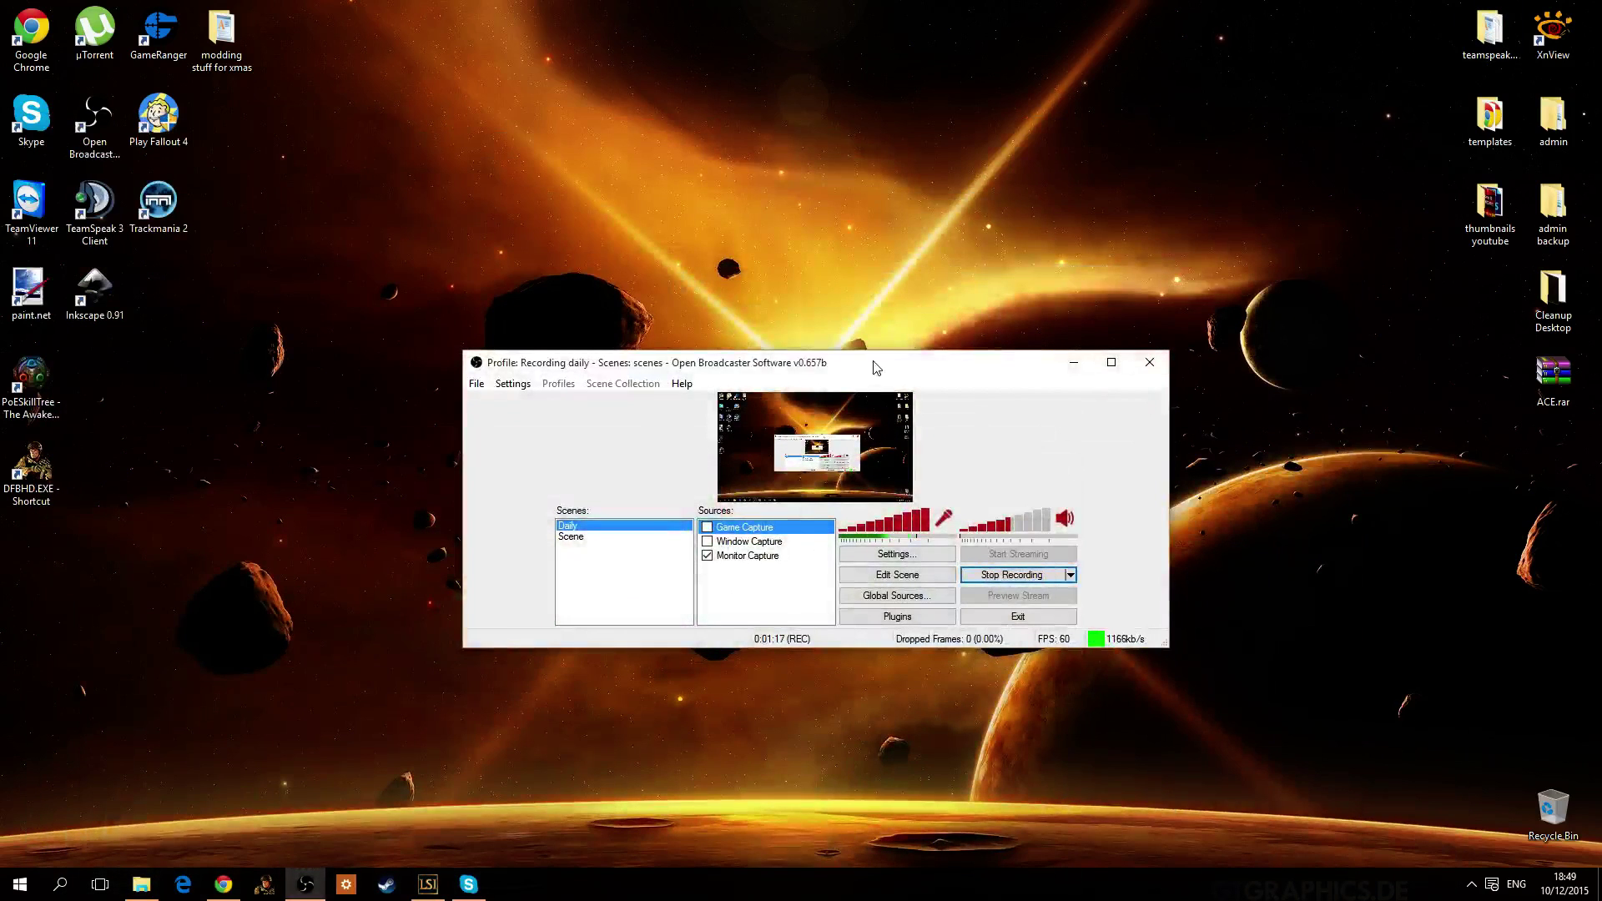
Move OBS down-right, switch to Scene and back to Daily, and open the Sources menu.
{"action": "left_click_drag", "start_coordinate": [876, 362], "coordinate": [949, 424]}
{"action": "left_click", "coordinate": [832, 662]}
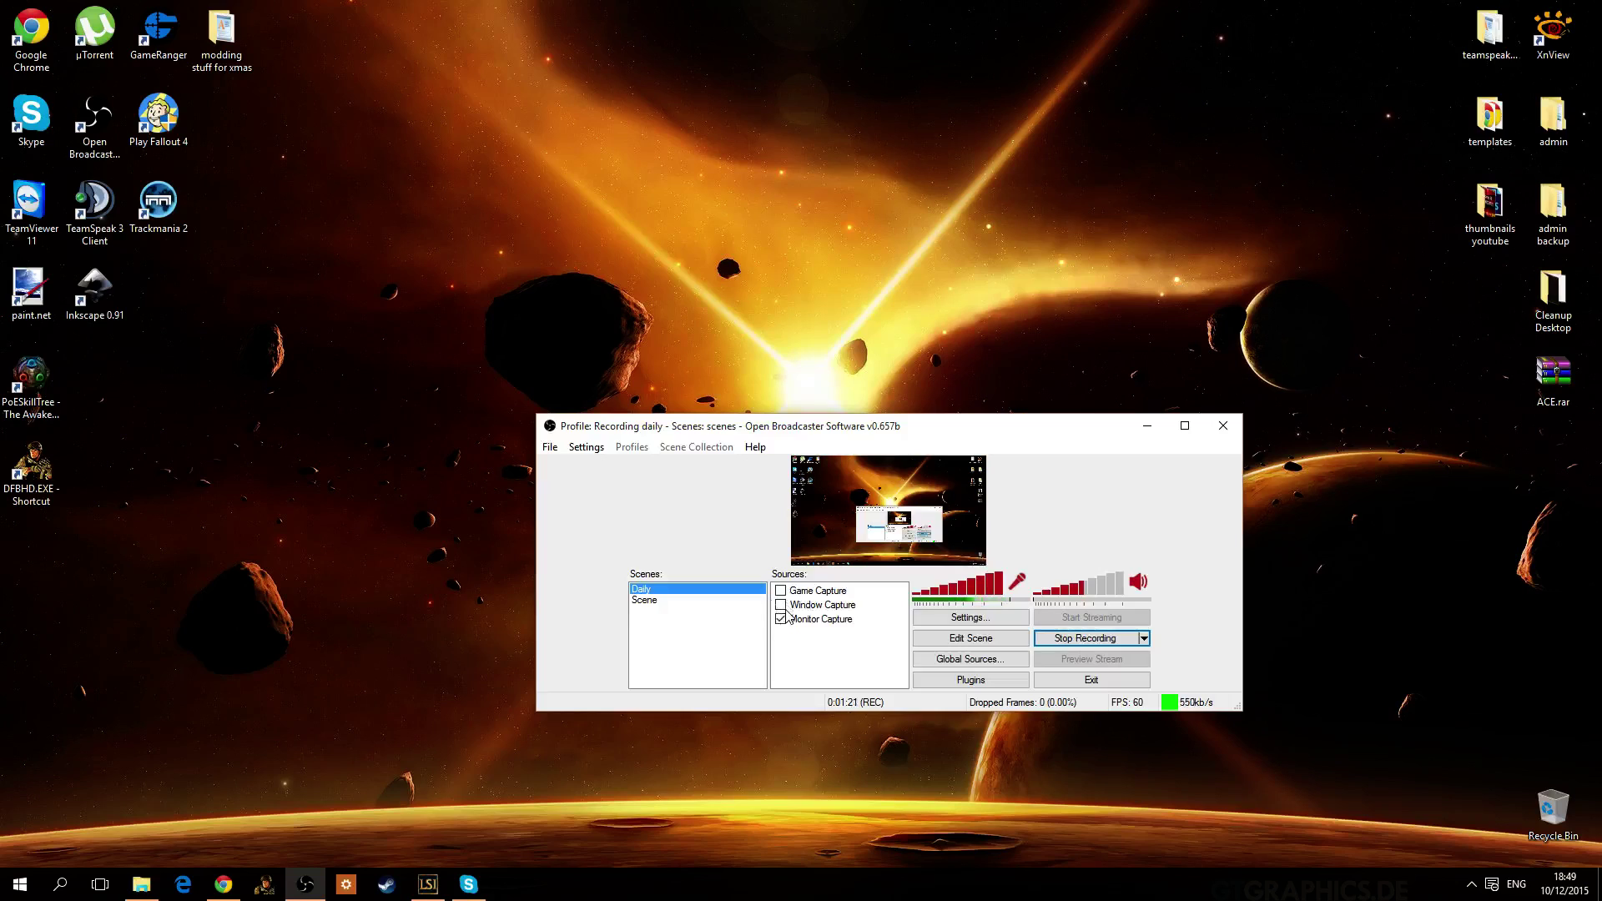
{"action": "left_click", "coordinate": [826, 591]}
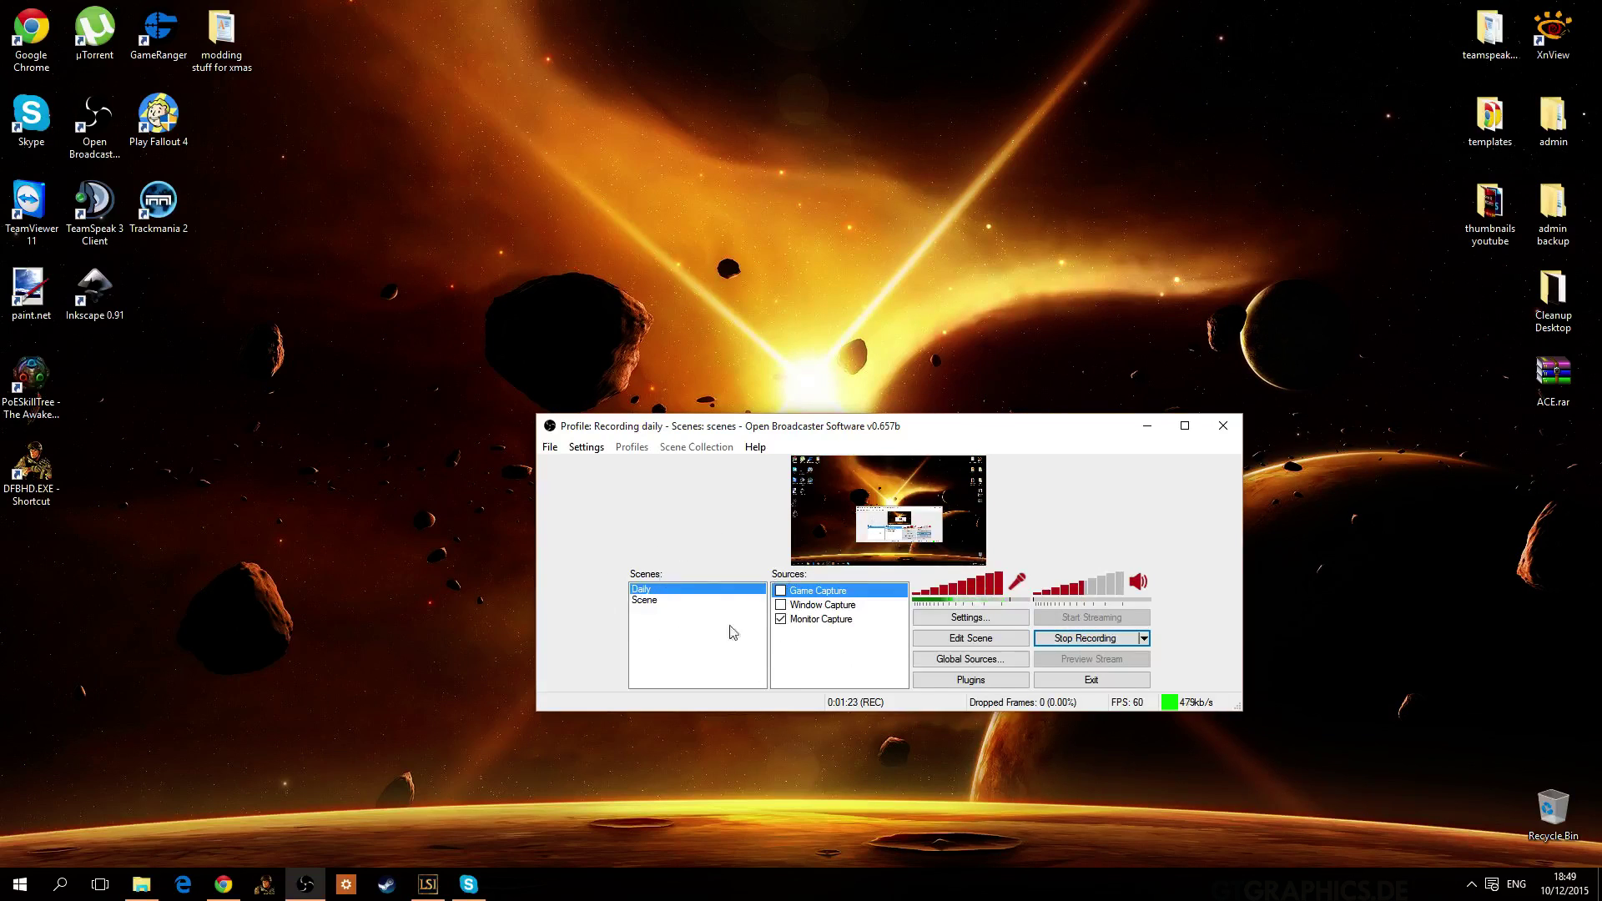
{"action": "right_click", "coordinate": [688, 619]}
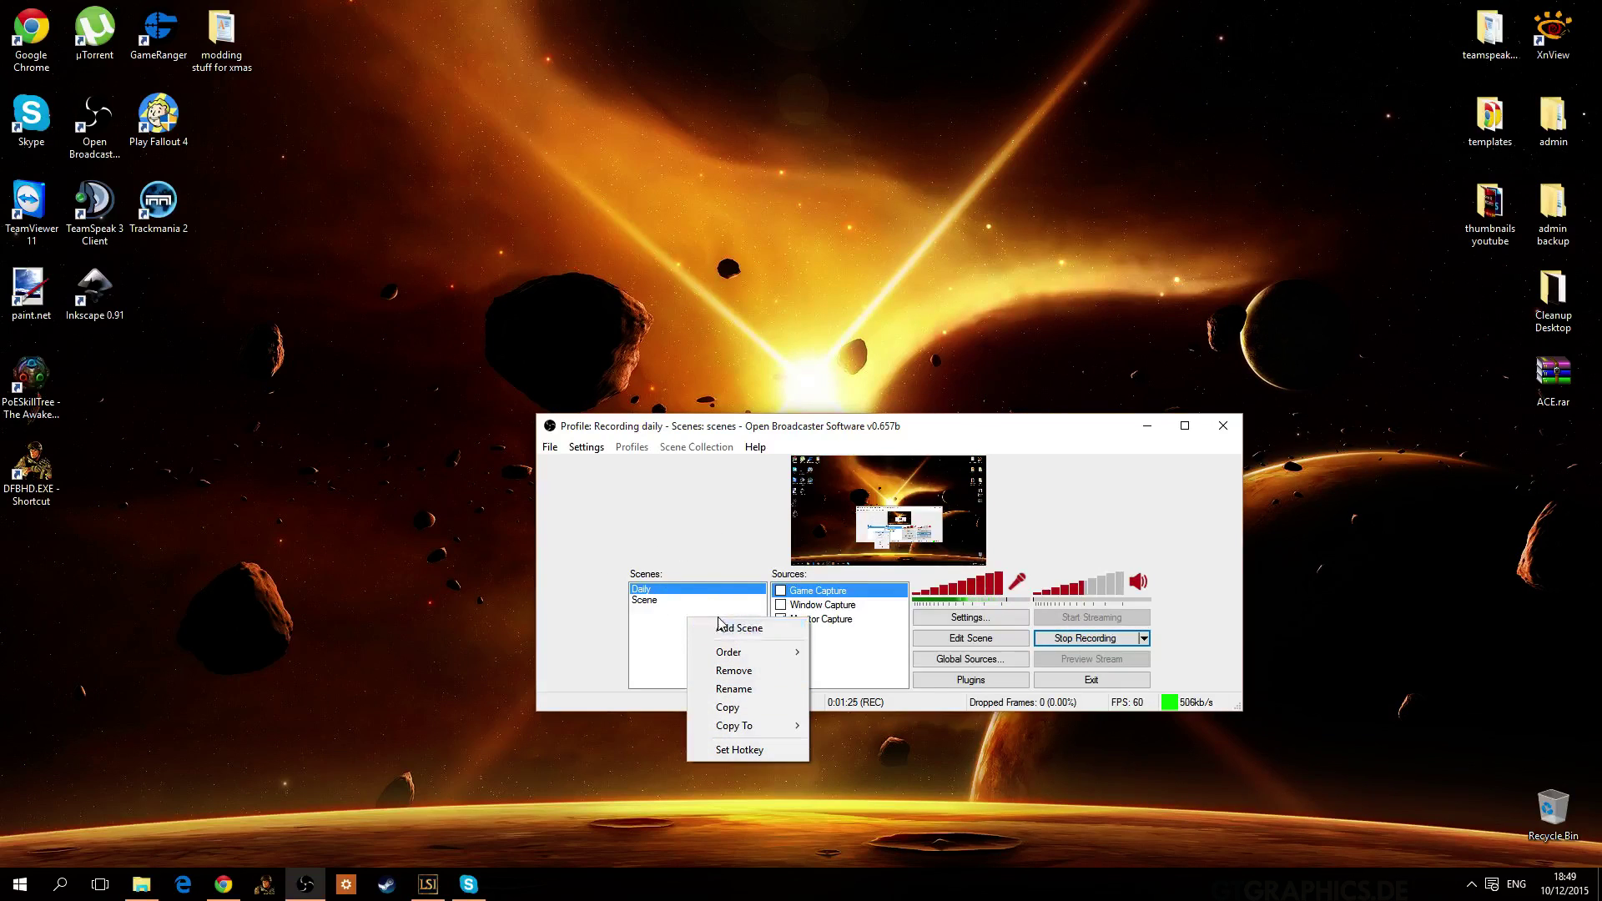
{"action": "left_click", "coordinate": [665, 602]}
{"action": "left_click", "coordinate": [655, 589]}
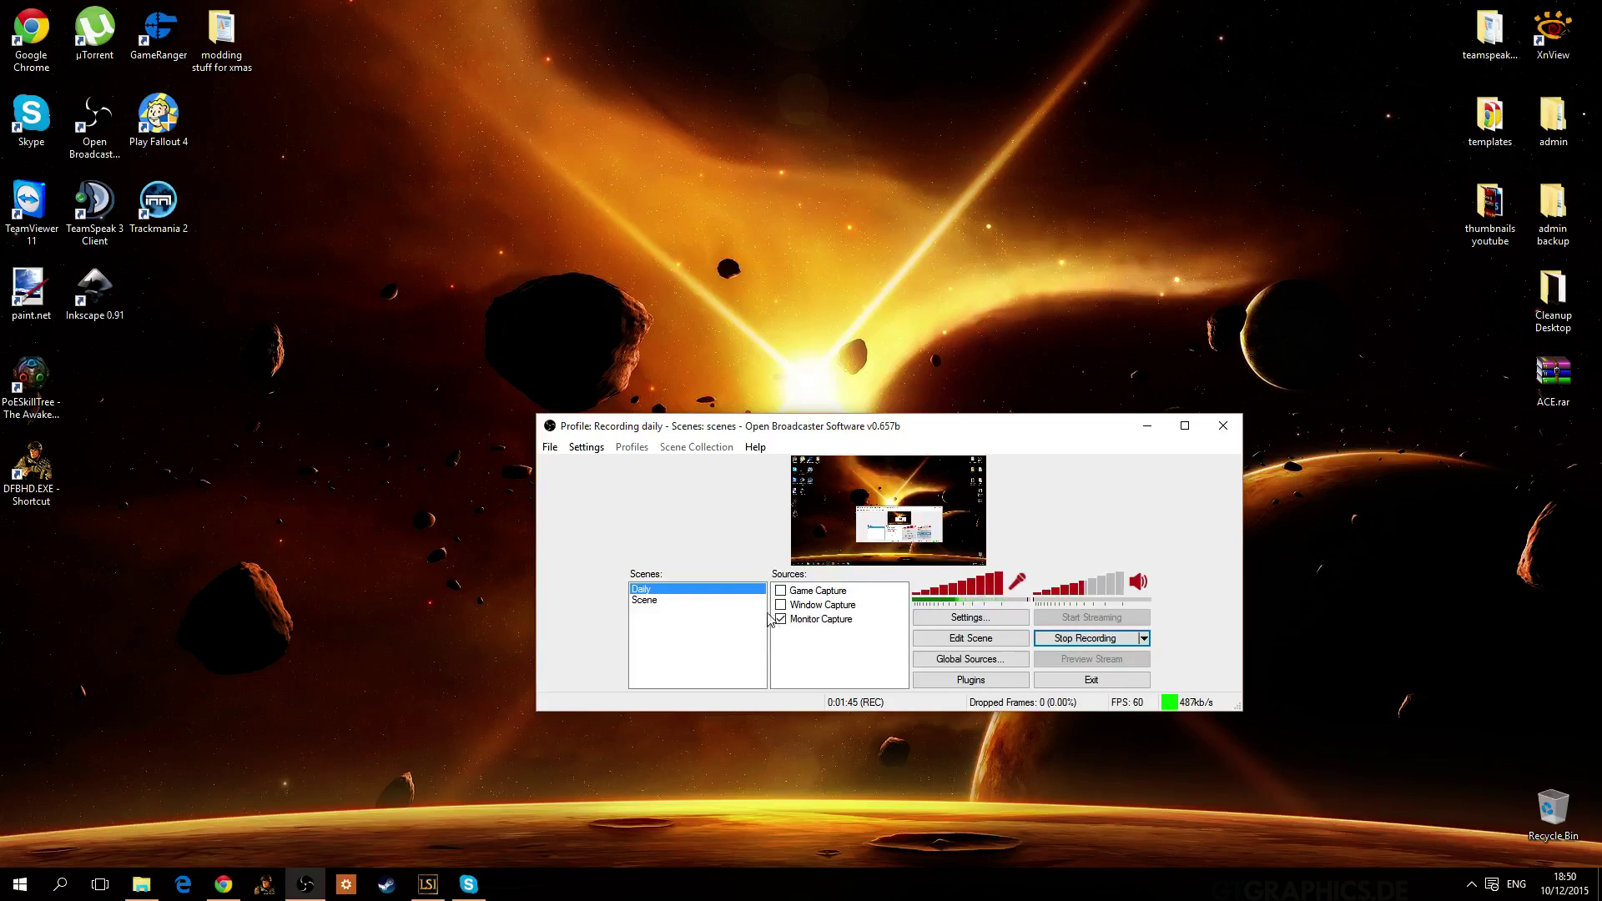
{"action": "right_click", "coordinate": [823, 644]}
Add a Game Capture source named Game Capture 2 with [chrome] as the application.
{"action": "mouse_move", "coordinate": [876, 653]}
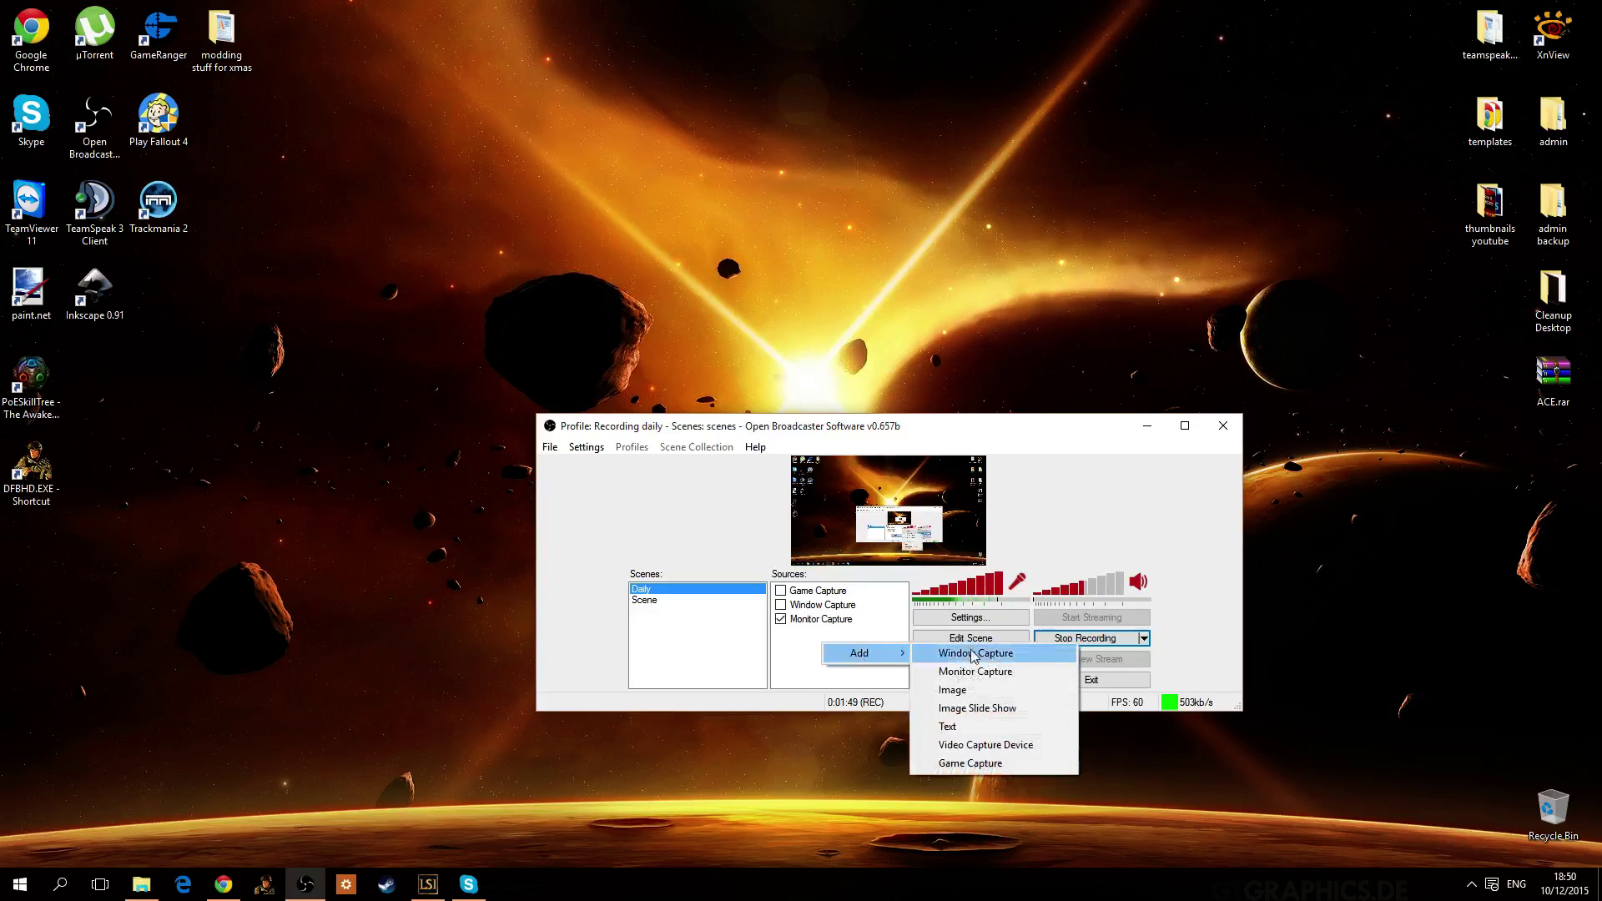
{"action": "left_click", "coordinate": [980, 763]}
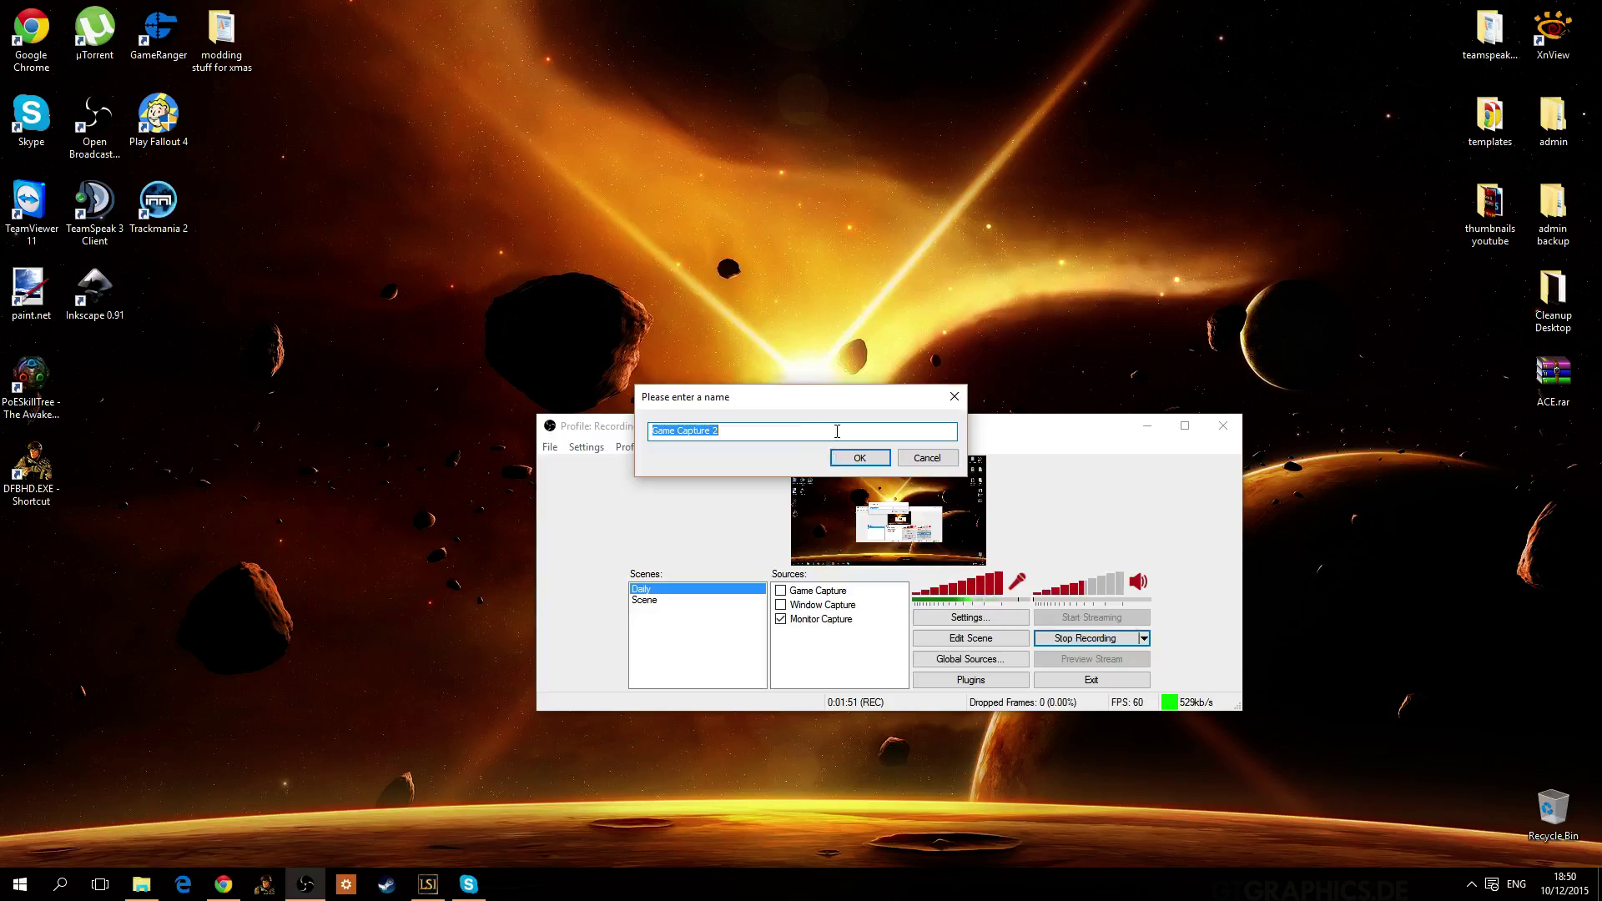
{"action": "left_click", "coordinate": [858, 457]}
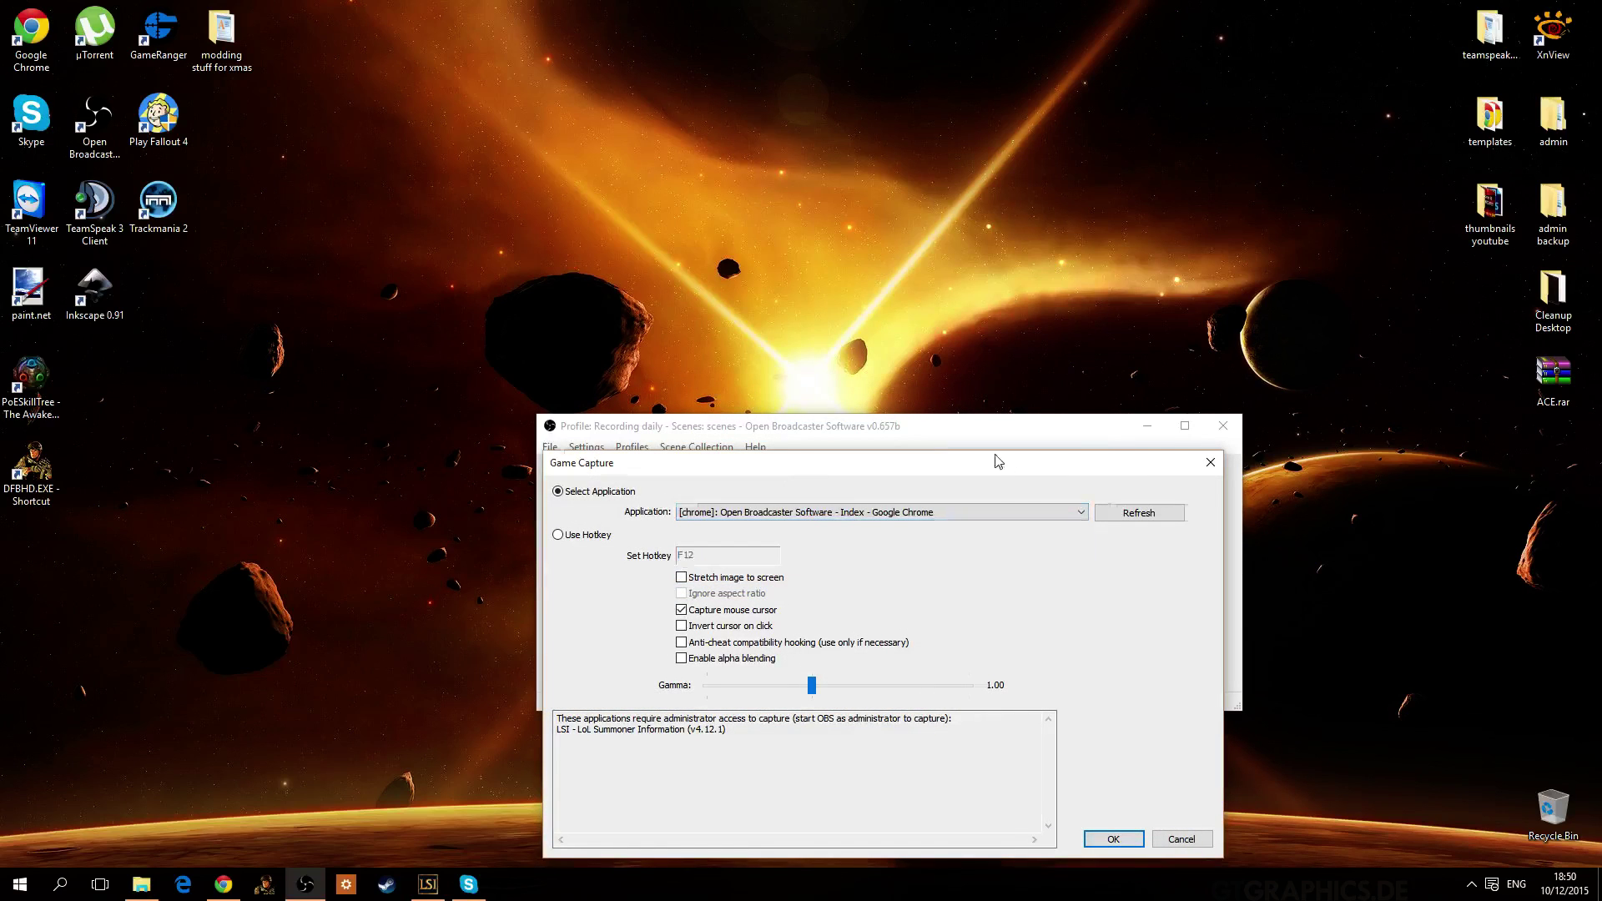
{"action": "left_click_drag", "start_coordinate": [998, 460], "coordinate": [1342, 408]}
{"action": "left_click_drag", "start_coordinate": [1118, 410], "coordinate": [1281, 421]}
{"action": "left_click", "coordinate": [1285, 470]}
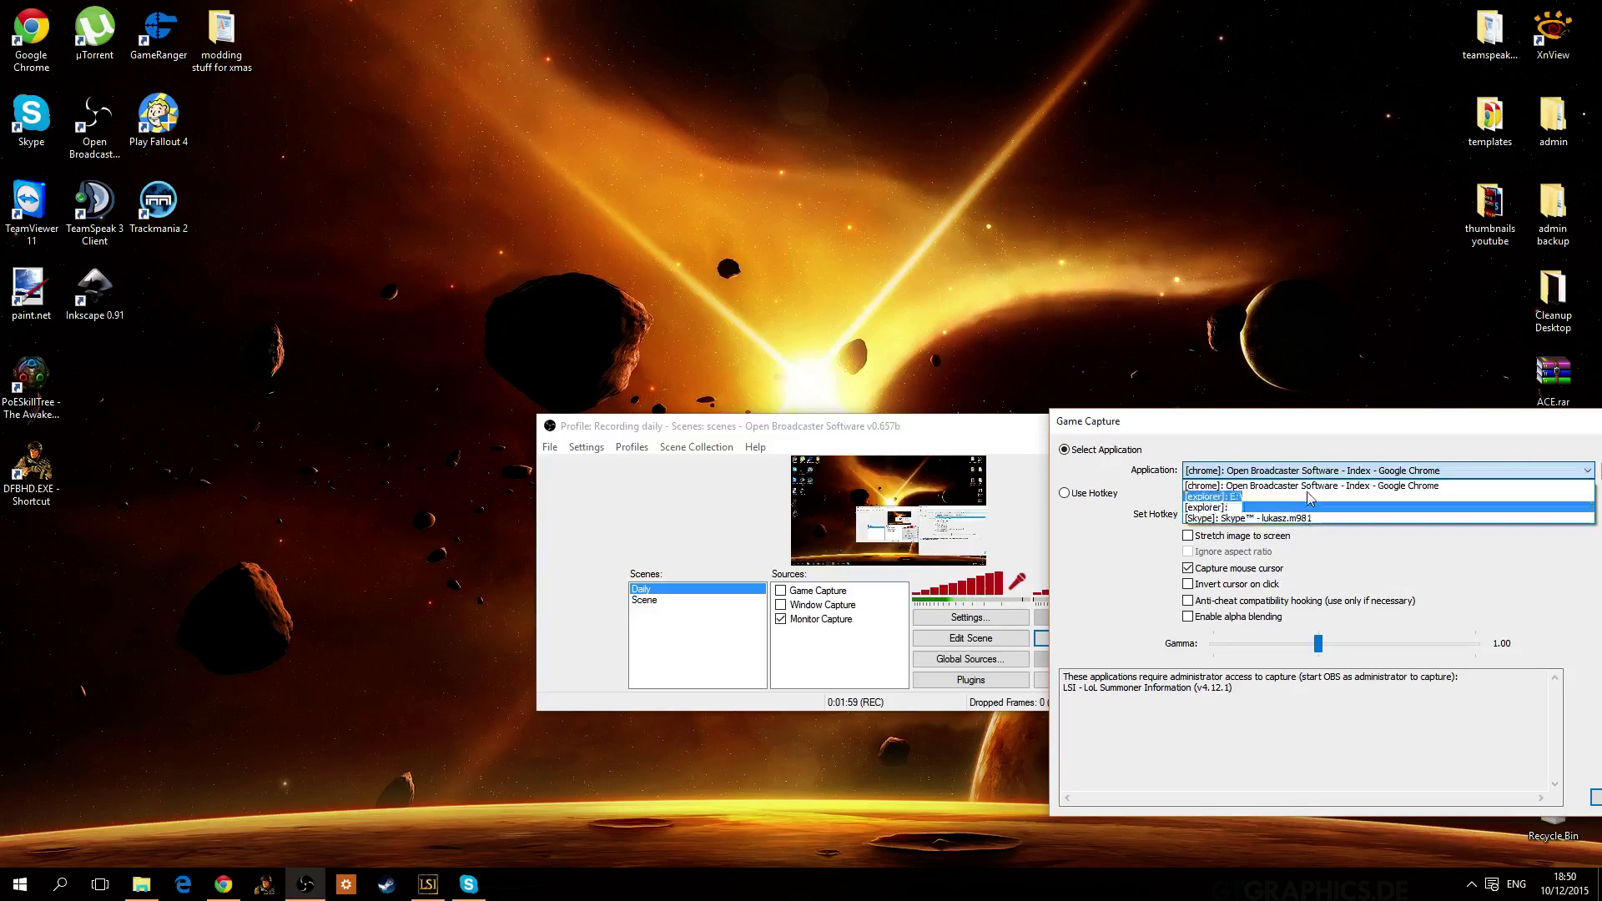
{"action": "left_click", "coordinate": [1108, 373]}
Reposition the Game Capture settings window and confirm it with OK.
{"action": "left_click_drag", "start_coordinate": [1220, 429], "coordinate": [919, 351]}
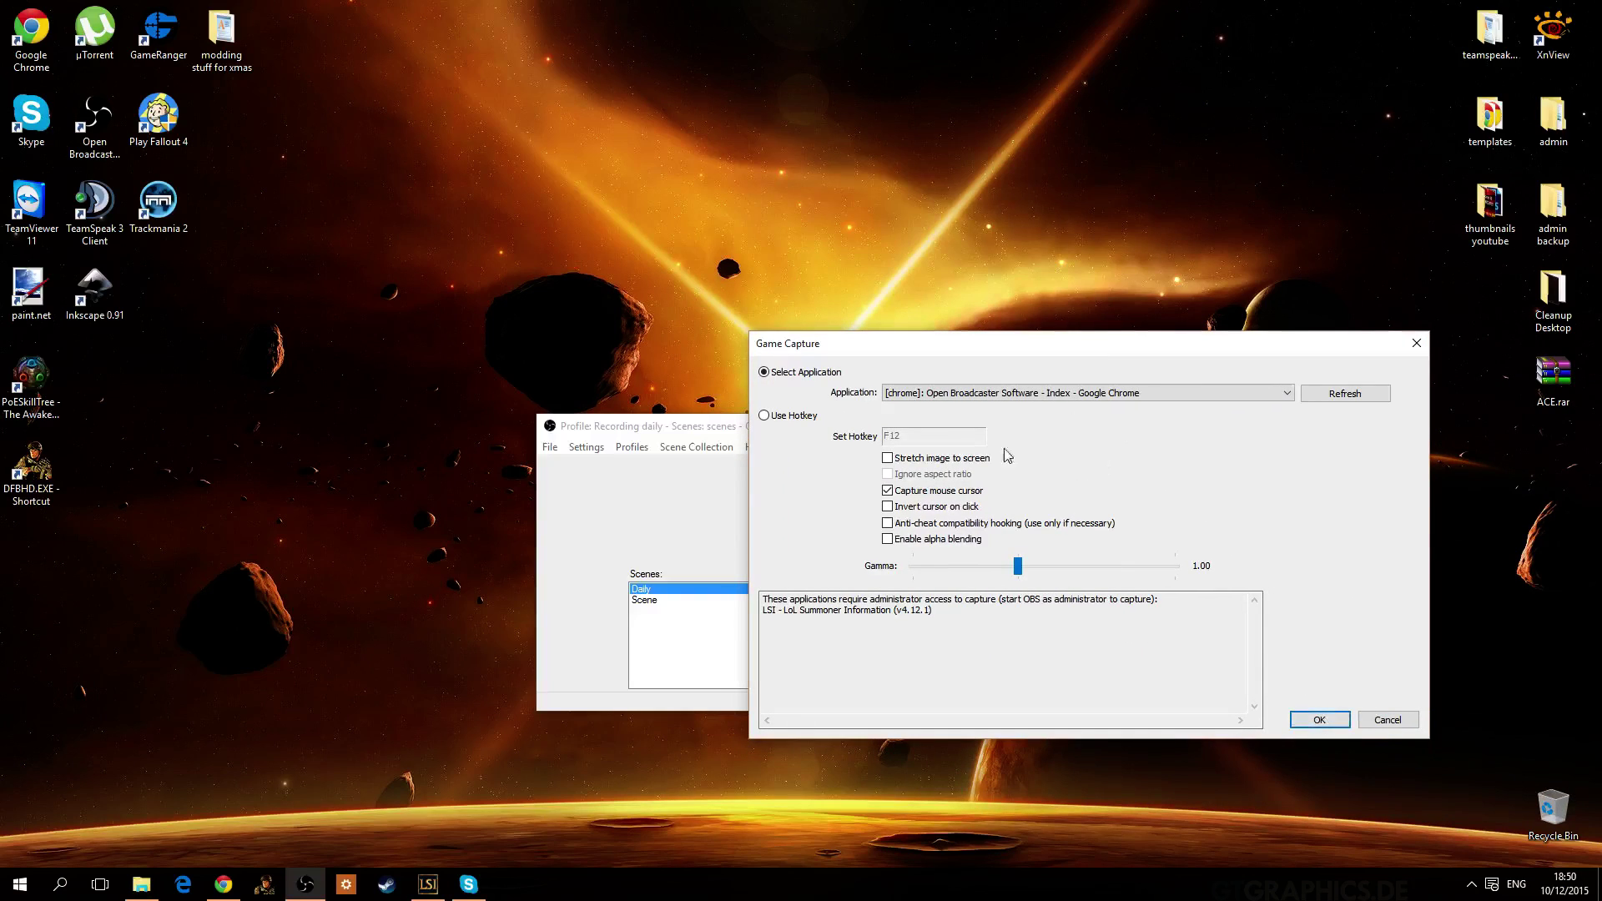
{"action": "left_click_drag", "start_coordinate": [1058, 351], "coordinate": [1272, 432]}
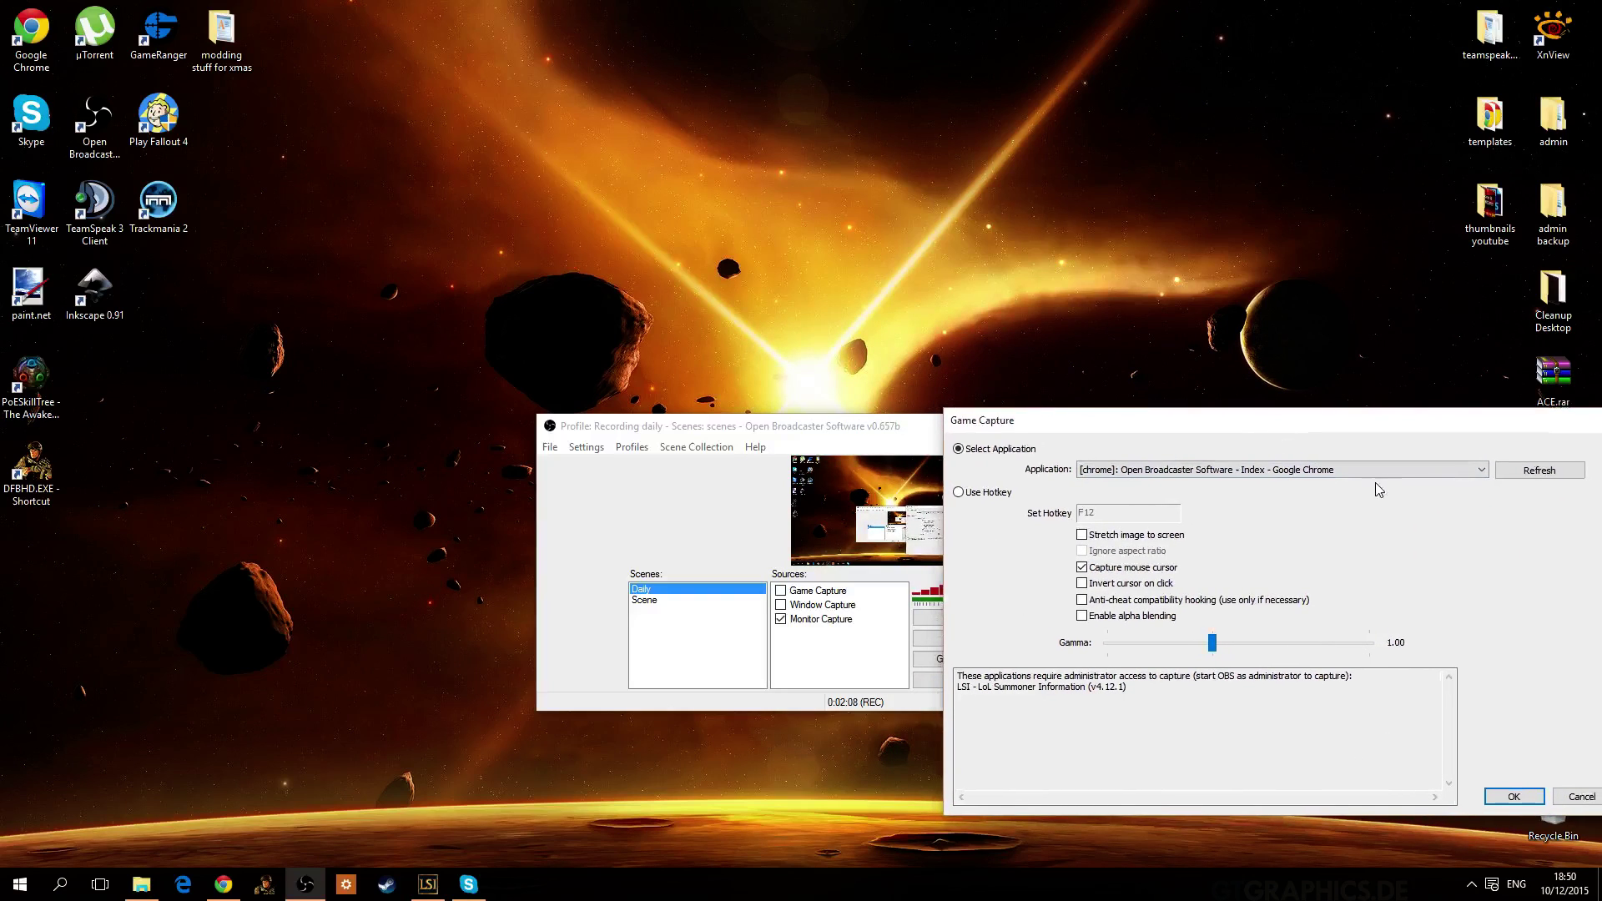
{"action": "left_click_drag", "start_coordinate": [1149, 426], "coordinate": [259, 20]}
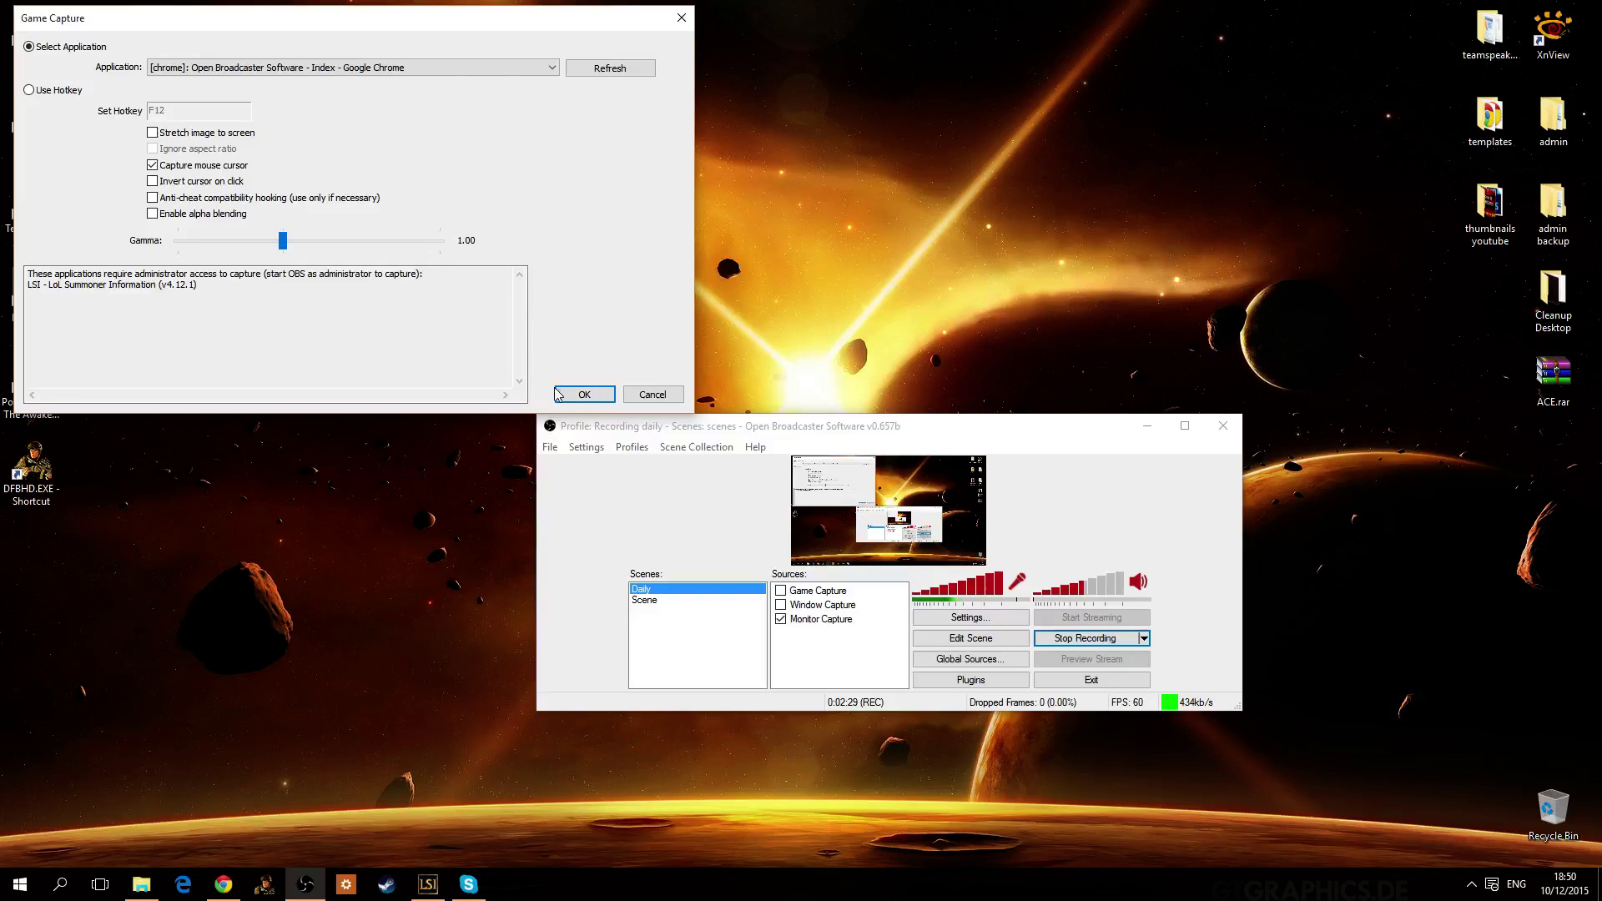
{"action": "left_click_drag", "start_coordinate": [454, 18], "coordinate": [671, 124]}
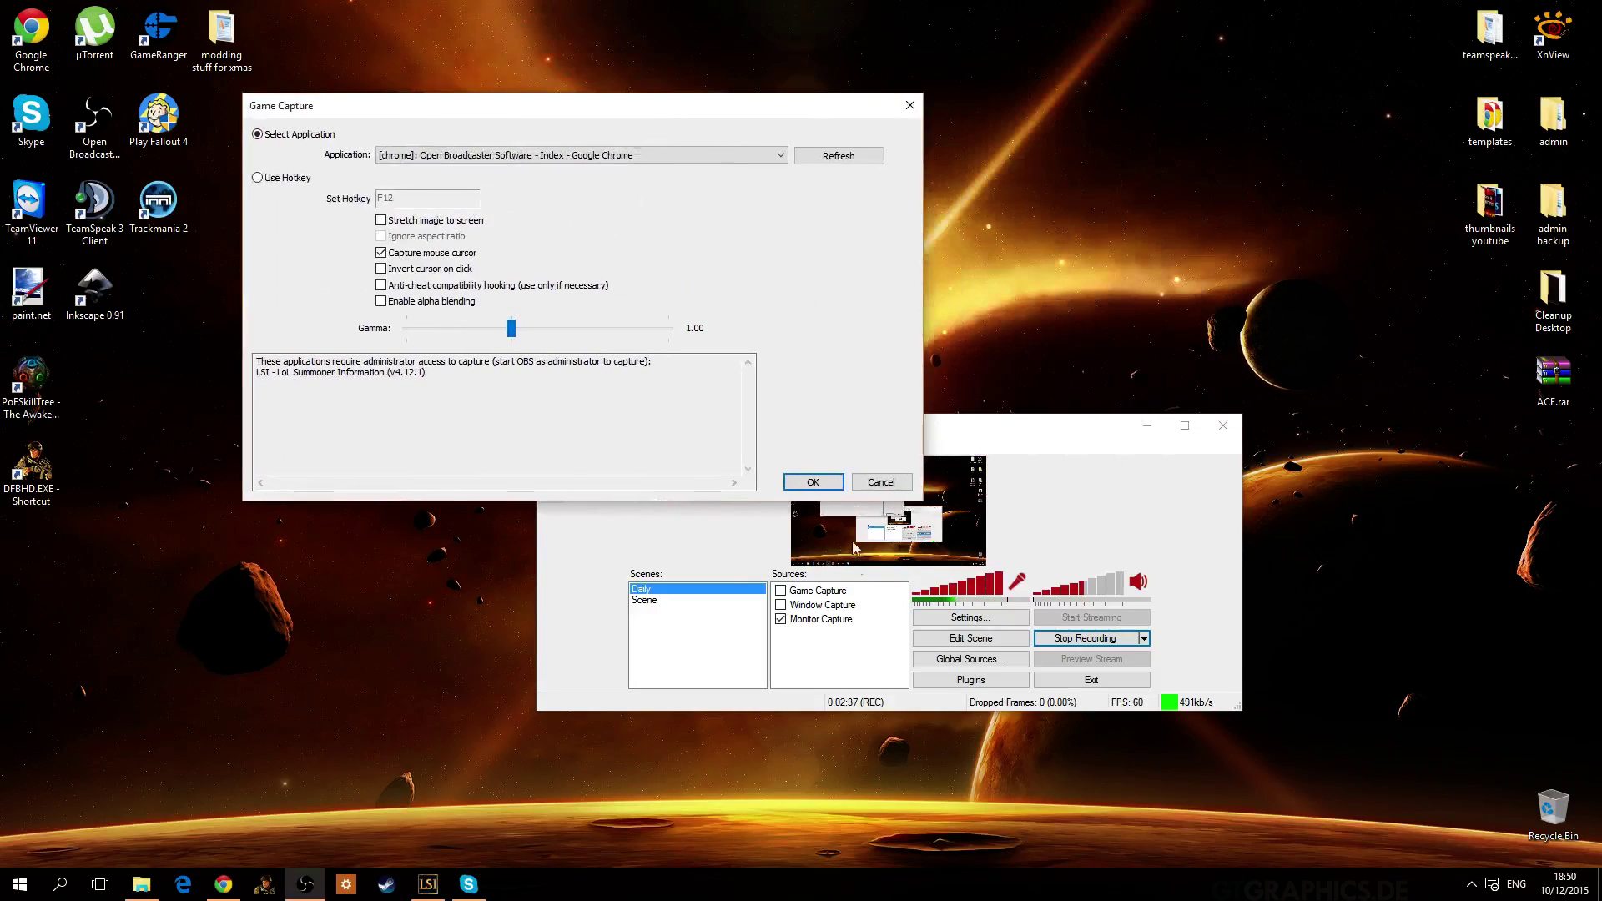
{"action": "left_click", "coordinate": [813, 482]}
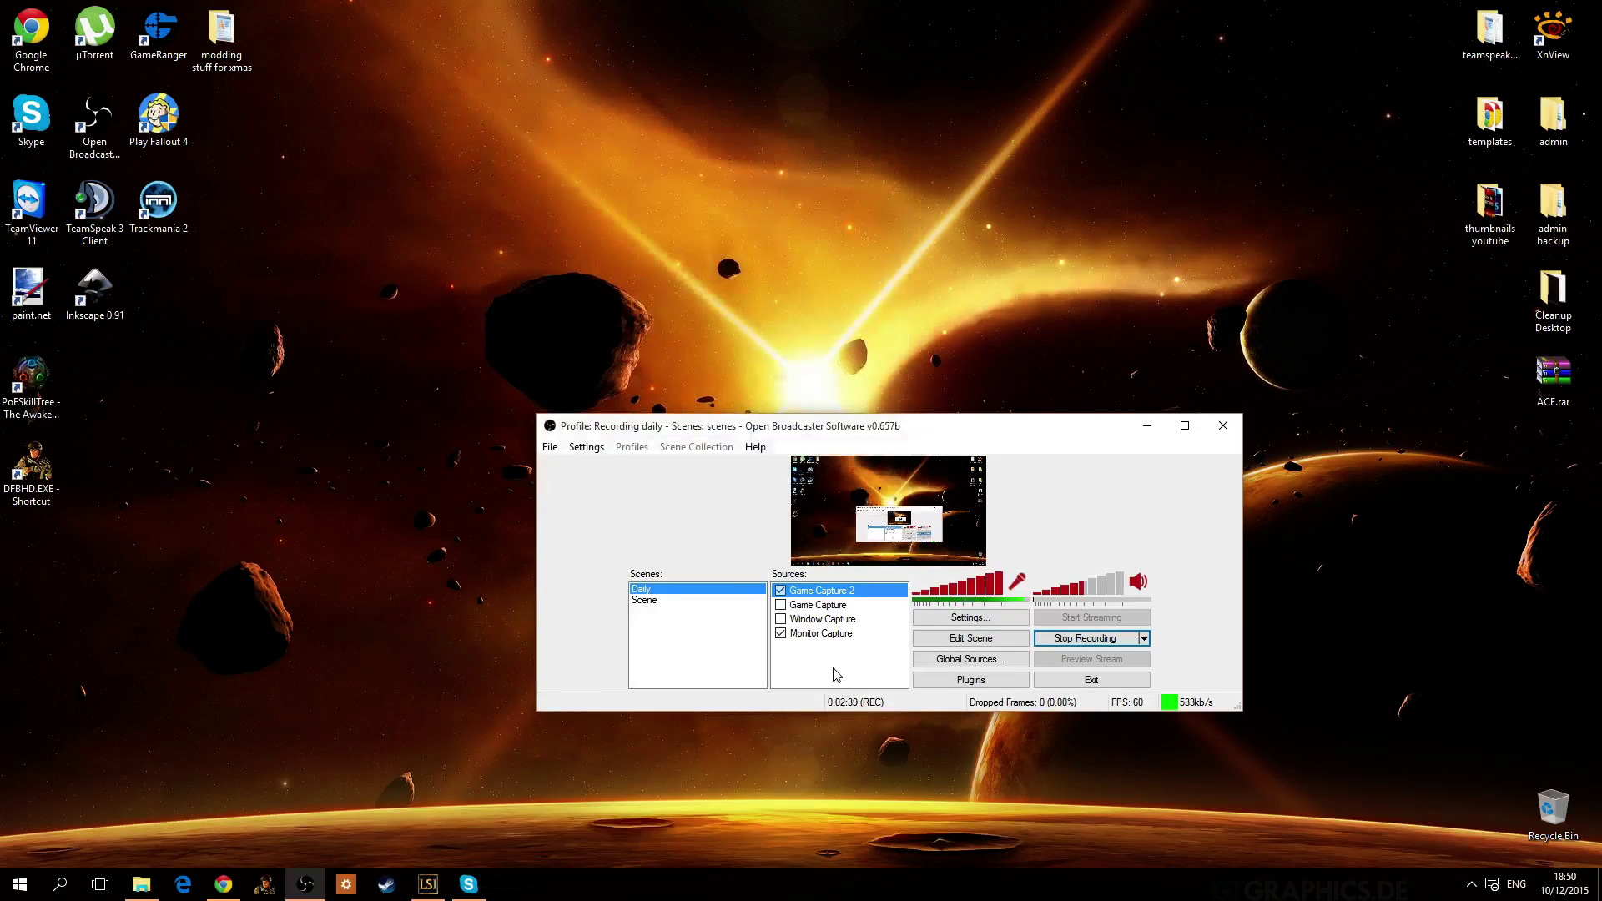
Open the Monitor Capture source's properties and move the dialog aside.
{"action": "left_click", "coordinate": [835, 667]}
{"action": "left_click", "coordinate": [835, 636]}
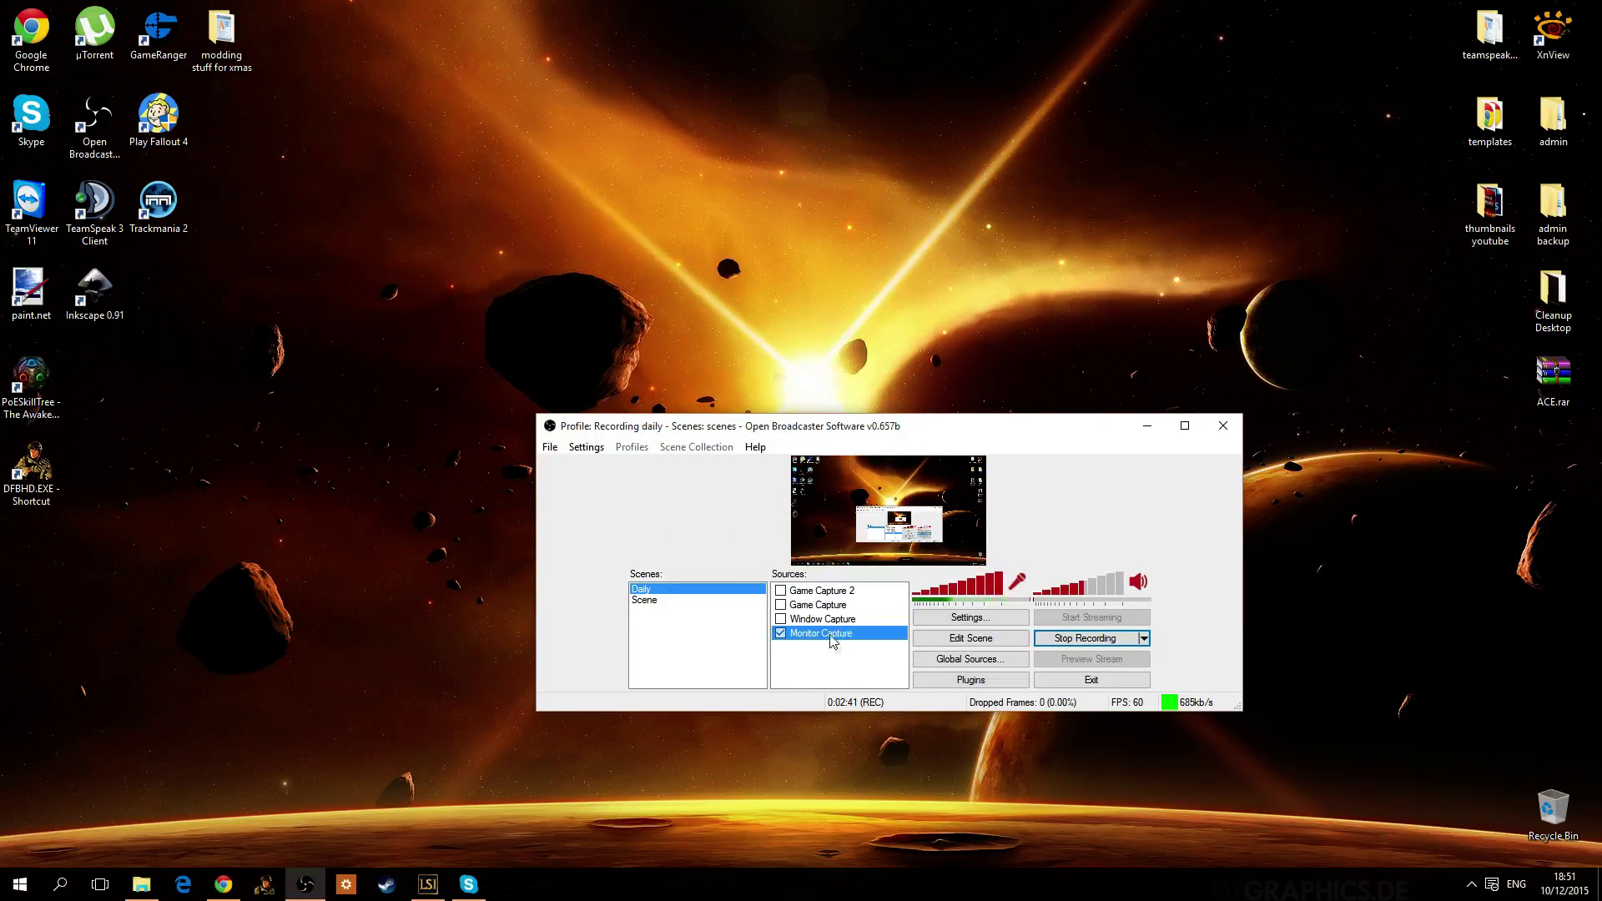
{"action": "right_click", "coordinate": [817, 641]}
{"action": "left_click", "coordinate": [859, 748]}
{"action": "left_click_drag", "start_coordinate": [799, 182], "coordinate": [1260, 314]}
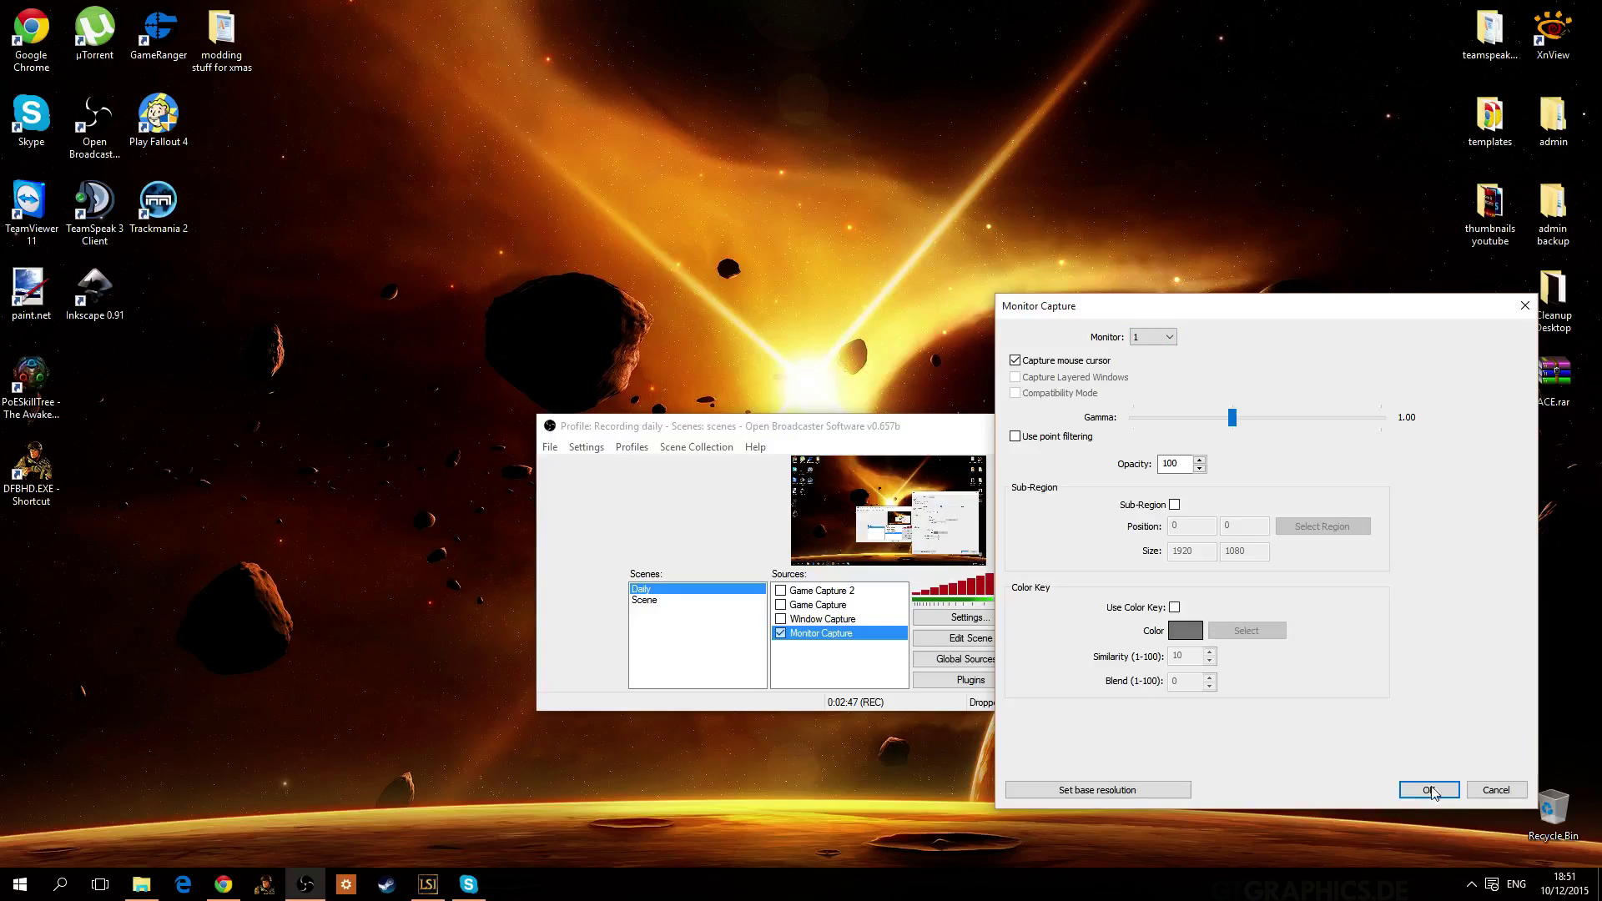
Keep Monitor 1 as the captured display with mouse cursor capture, and confirm.
{"action": "left_click", "coordinate": [1152, 351]}
{"action": "left_click", "coordinate": [1160, 337]}
{"action": "left_click", "coordinate": [1160, 351]}
{"action": "left_click", "coordinate": [1163, 339]}
{"action": "left_click", "coordinate": [1165, 352]}
{"action": "left_click", "coordinate": [1162, 342]}
{"action": "left_click", "coordinate": [1163, 352]}
{"action": "right_click", "coordinate": [170, 433]}
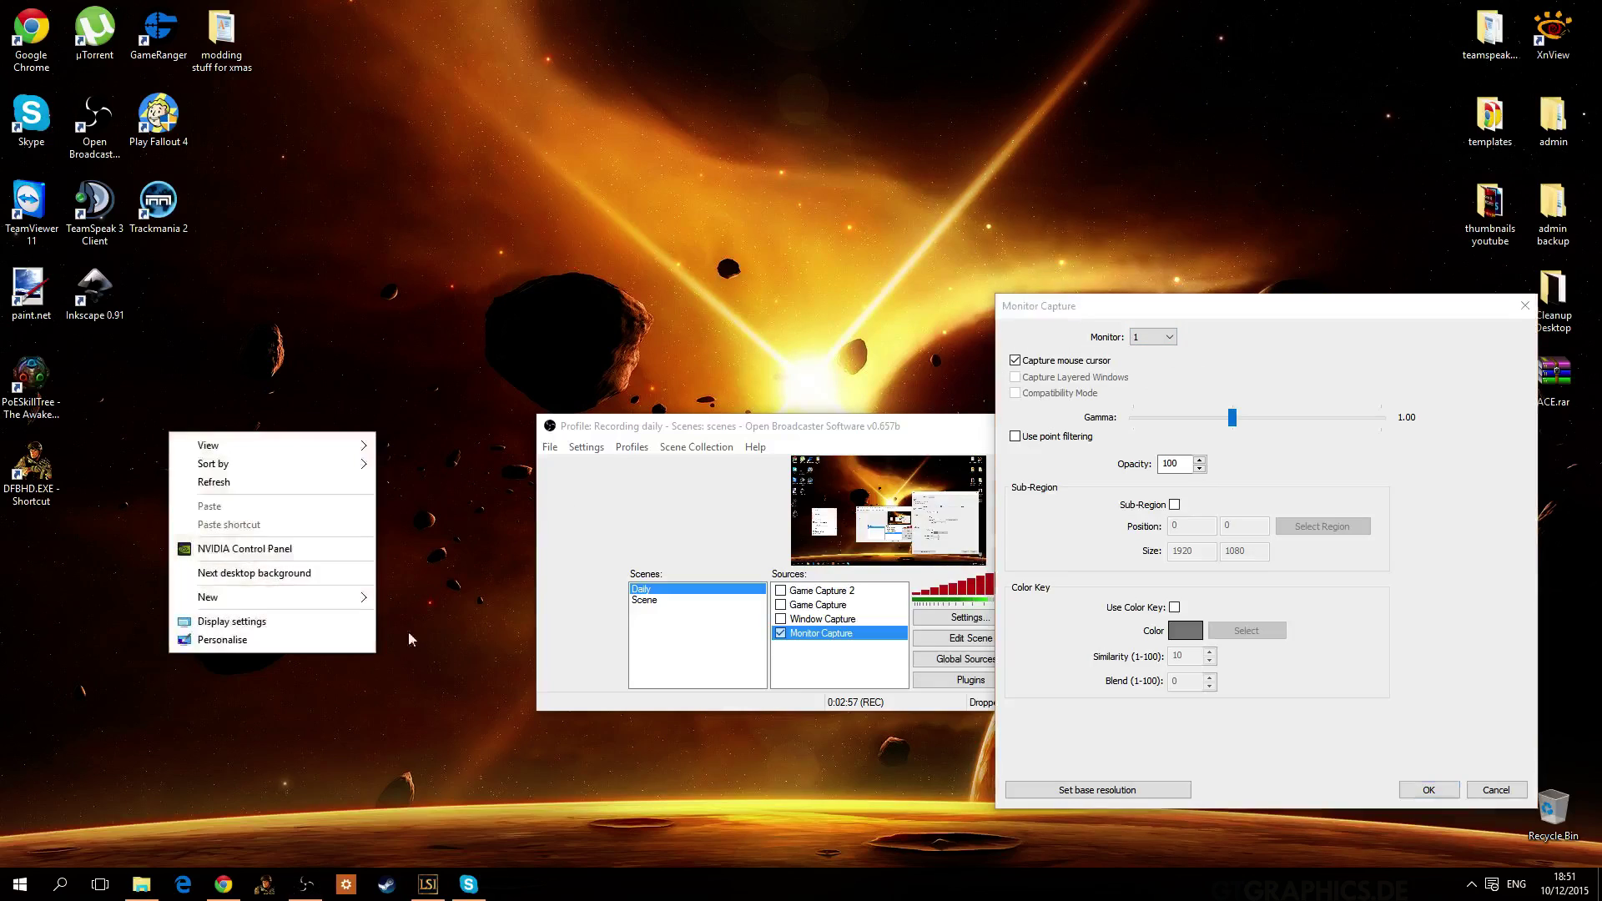
{"action": "left_click", "coordinate": [573, 464]}
{"action": "left_click", "coordinate": [1164, 355]}
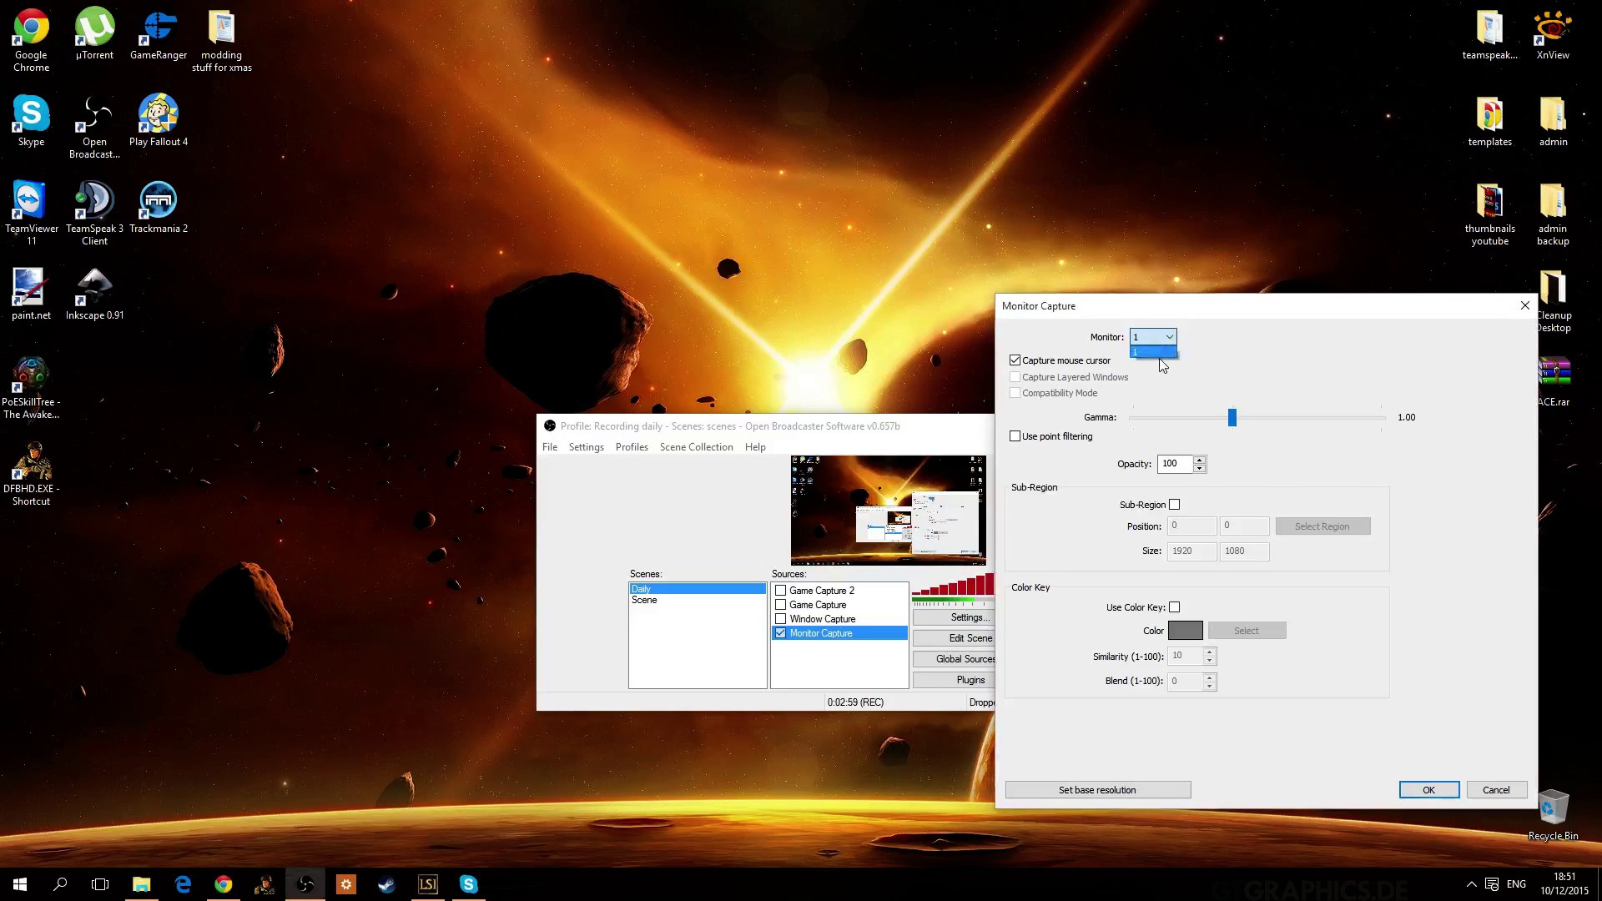
{"action": "left_click", "coordinate": [1429, 790]}
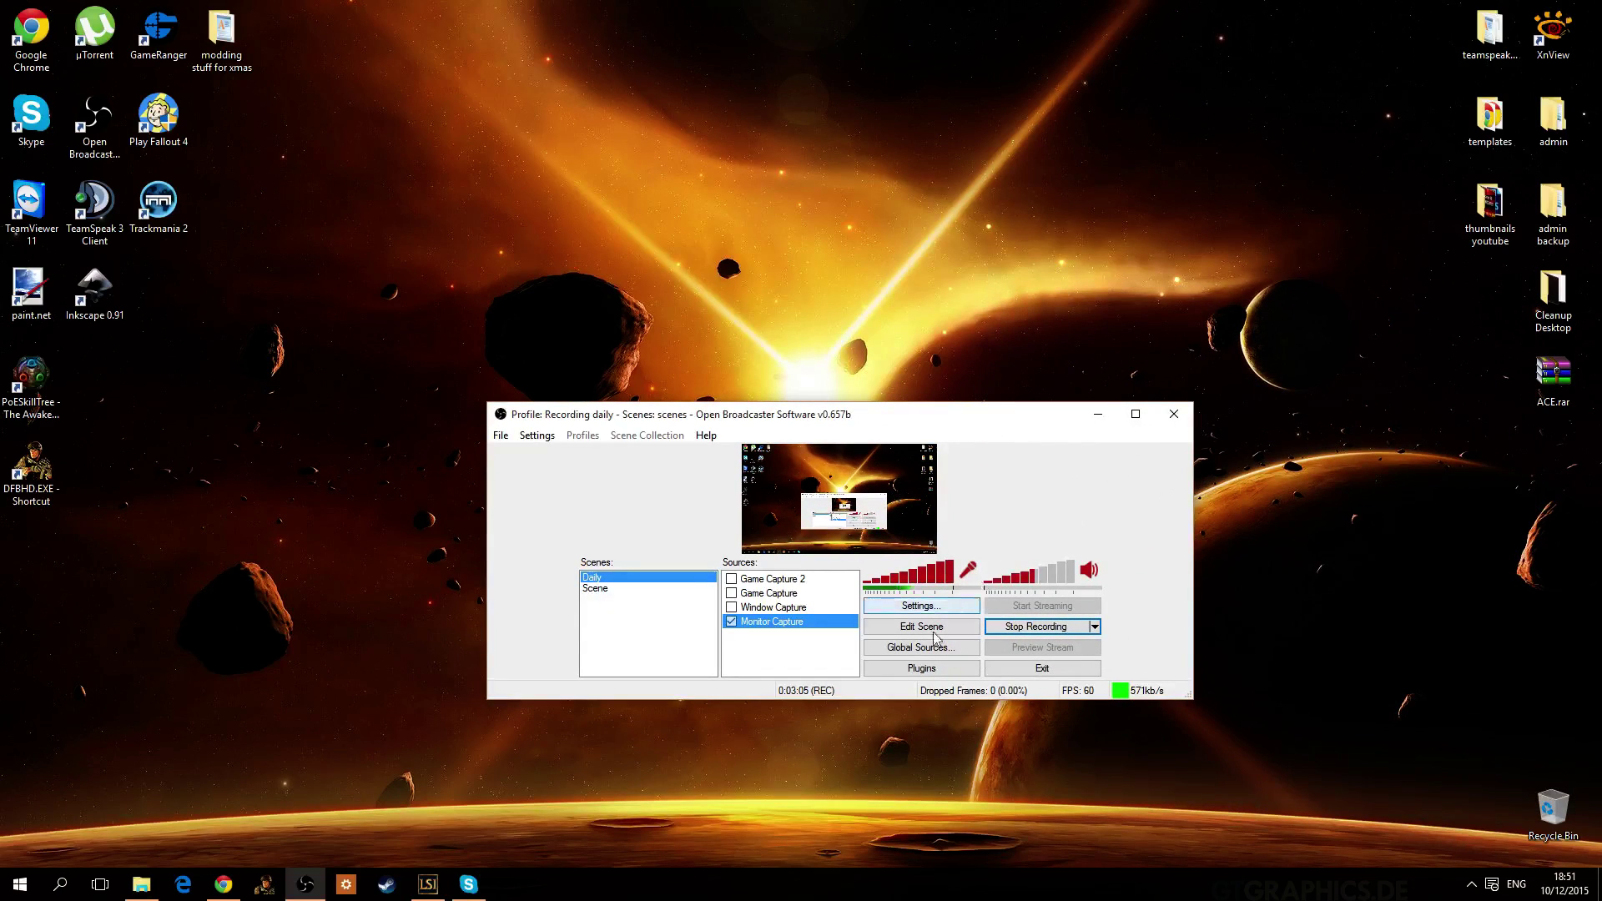
Open Settings, confirm English as the General-page language, and close the dialog.
{"action": "left_click", "coordinate": [802, 661]}
{"action": "left_click_drag", "start_coordinate": [946, 427], "coordinate": [877, 335]}
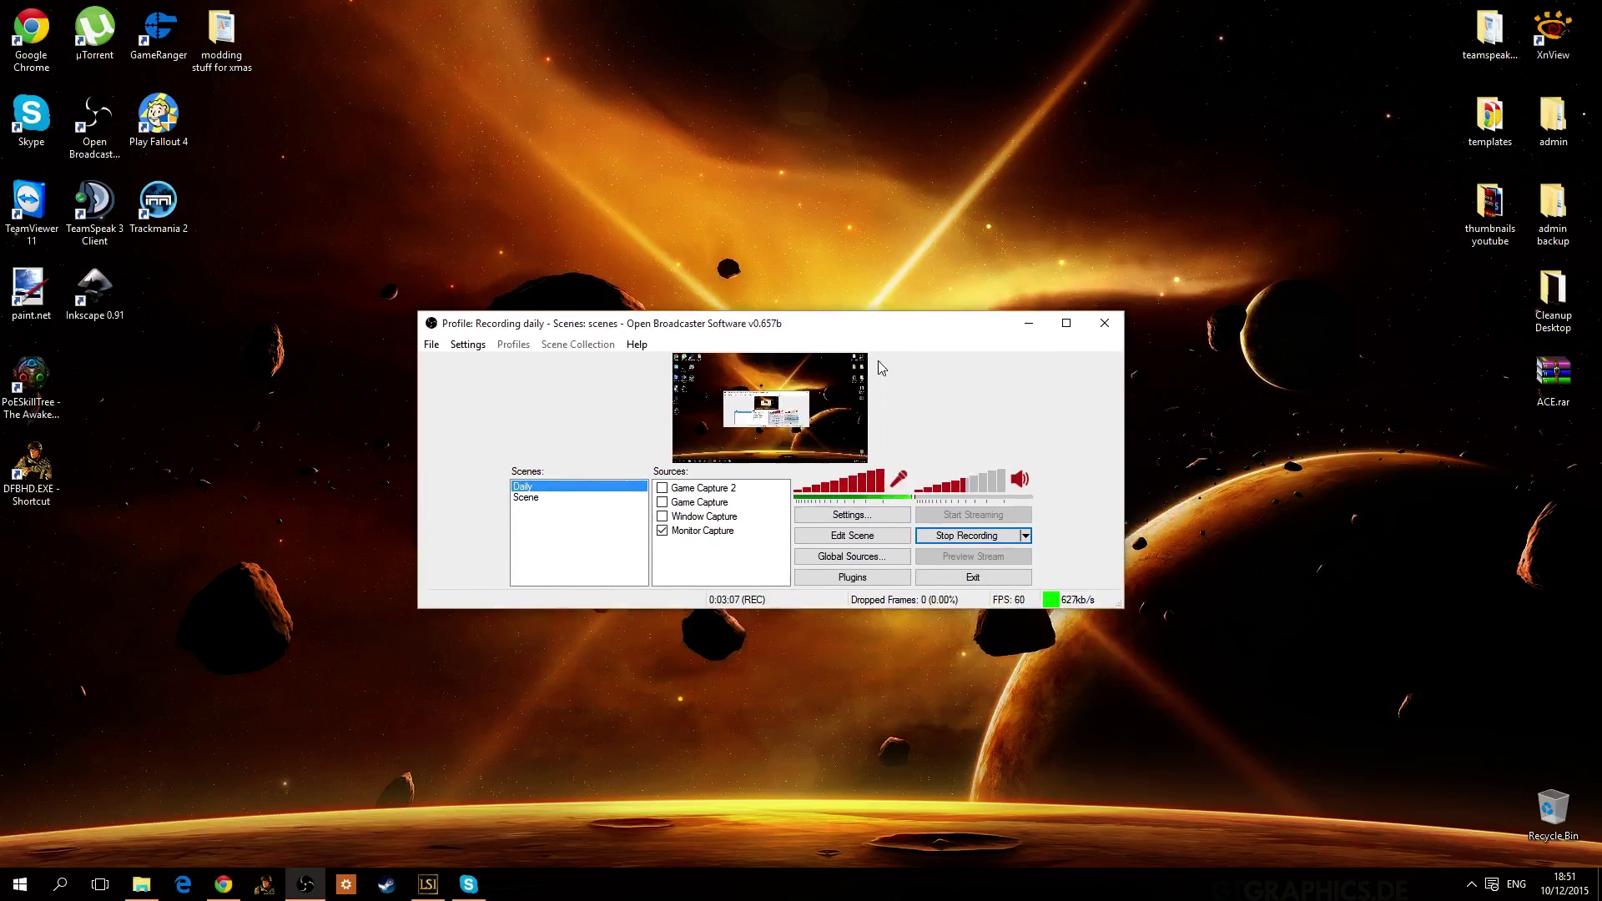
{"action": "left_click", "coordinate": [823, 514]}
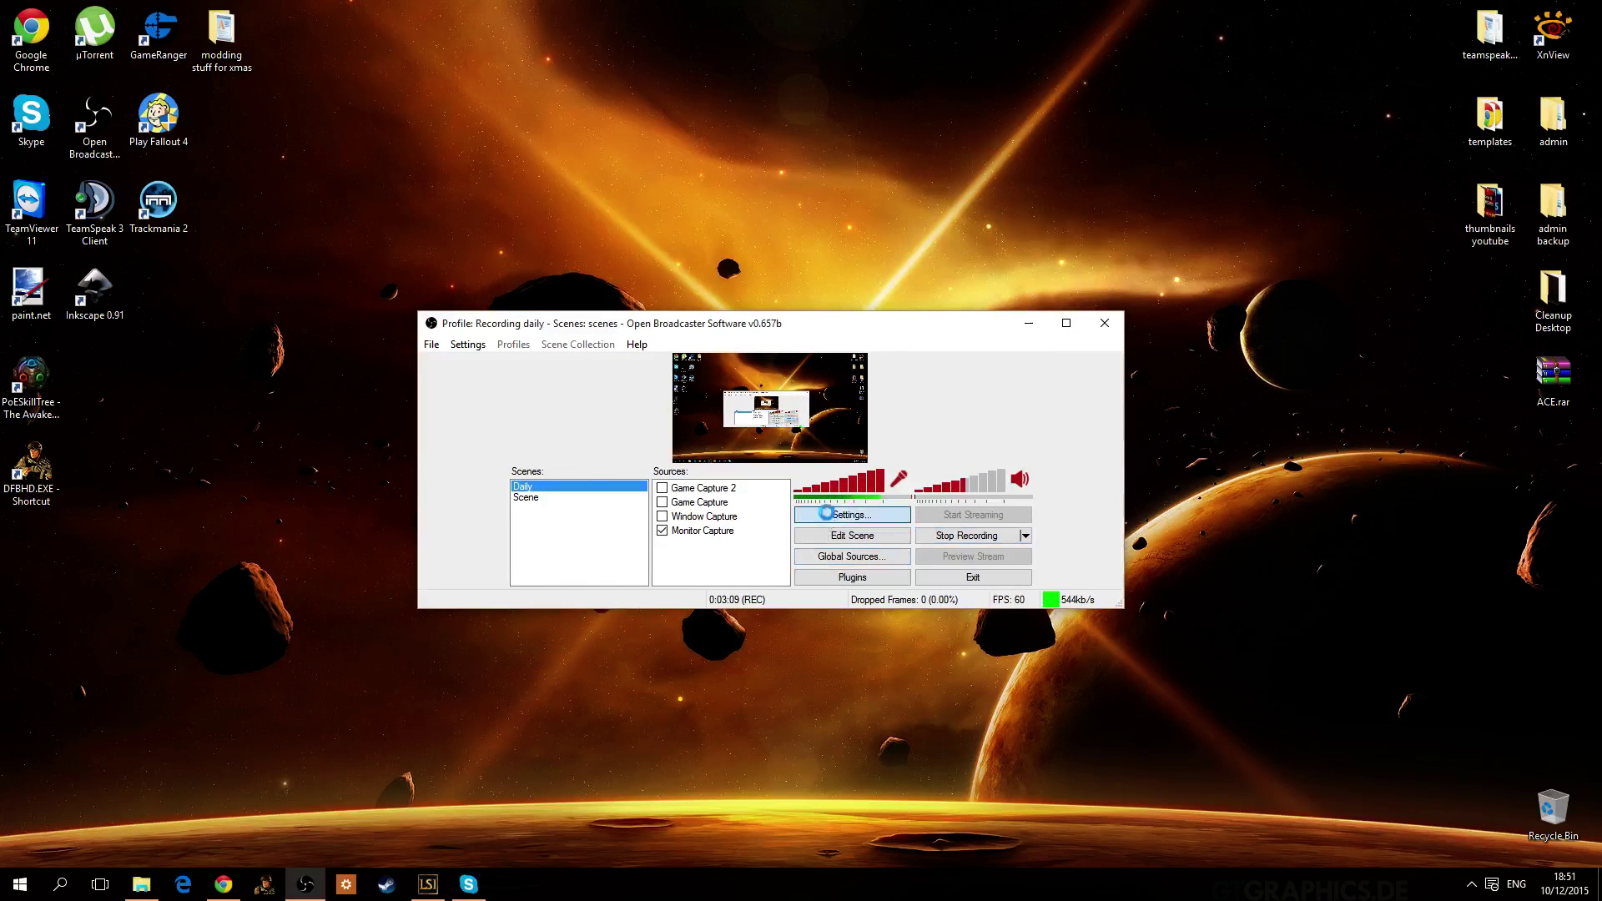
{"action": "left_click_drag", "start_coordinate": [823, 168], "coordinate": [1195, 256]}
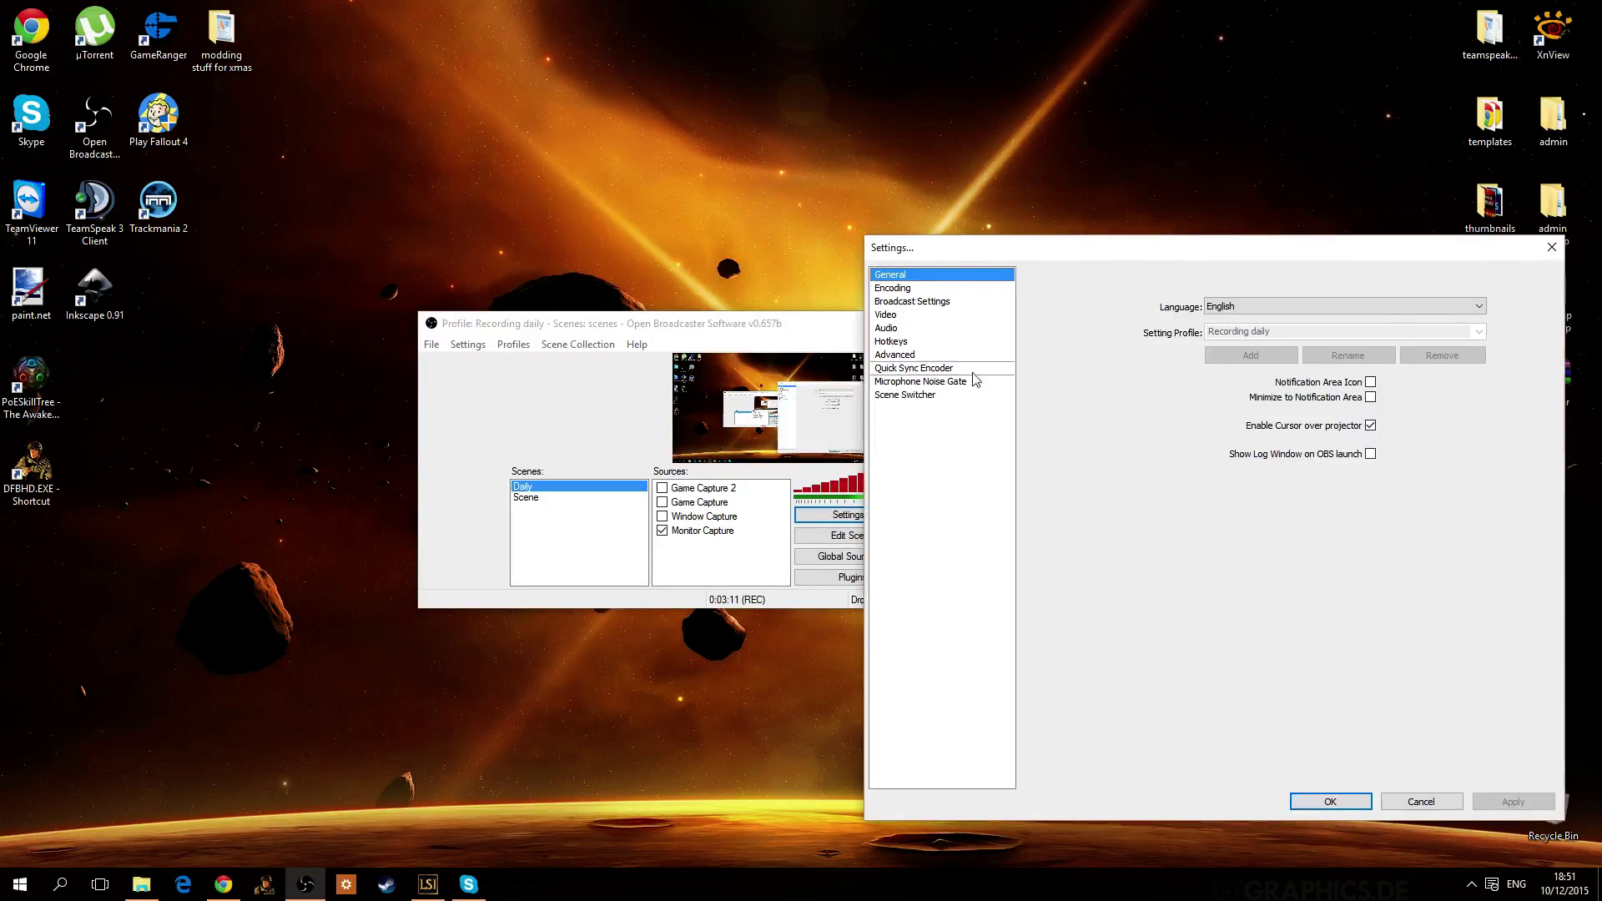
{"action": "left_click", "coordinate": [916, 289]}
{"action": "left_click", "coordinate": [916, 275]}
{"action": "left_click", "coordinate": [1212, 307]}
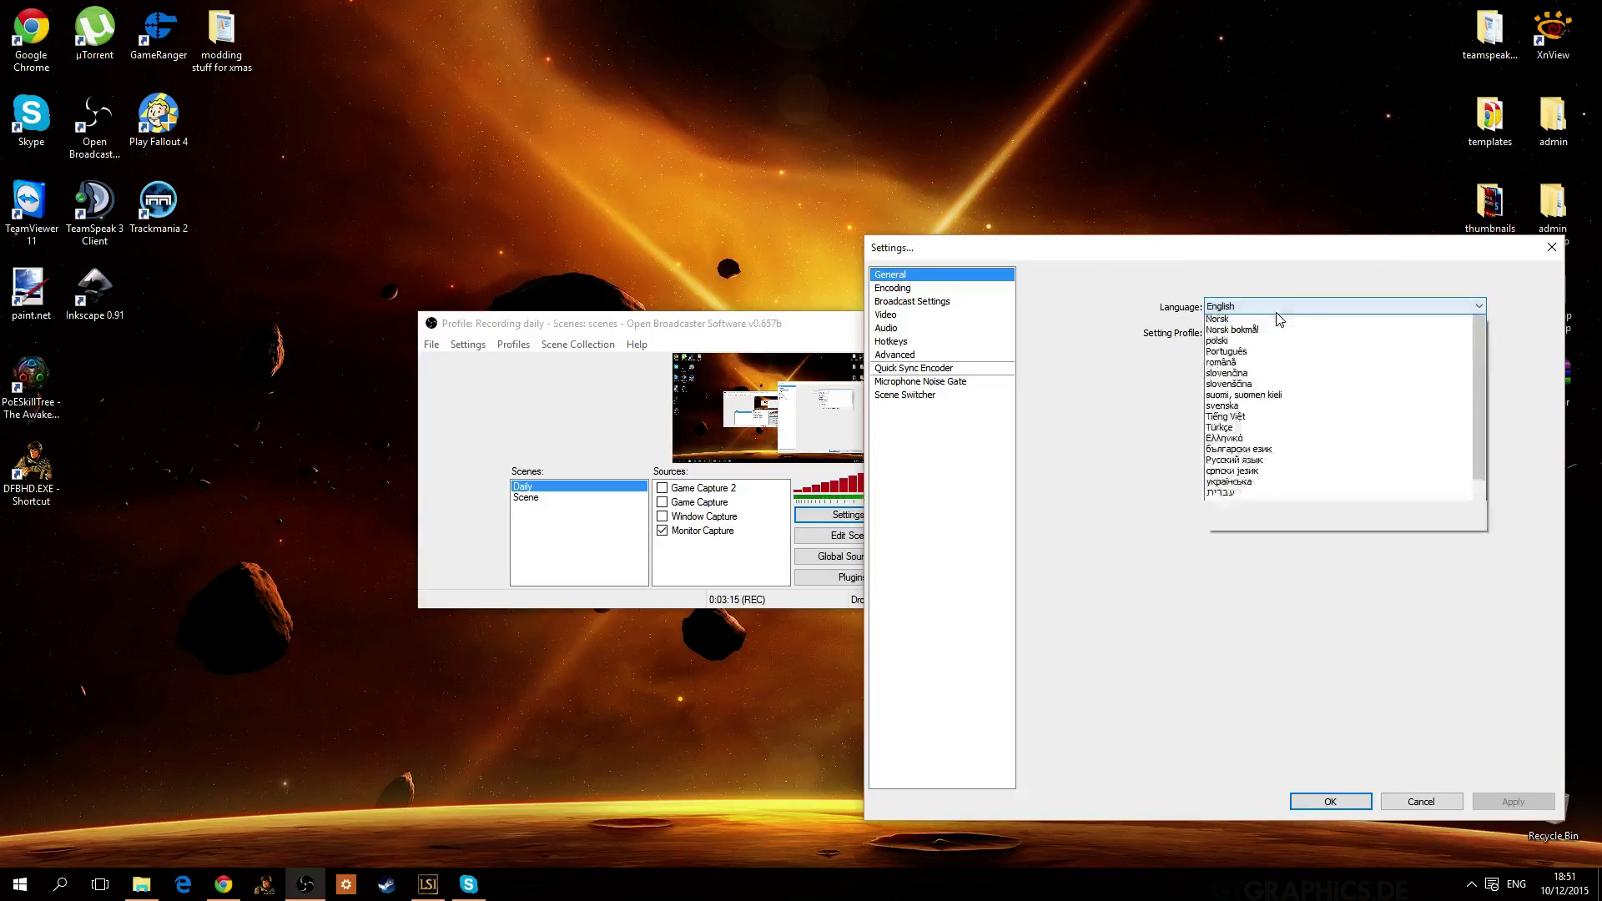
{"action": "left_click", "coordinate": [1140, 444]}
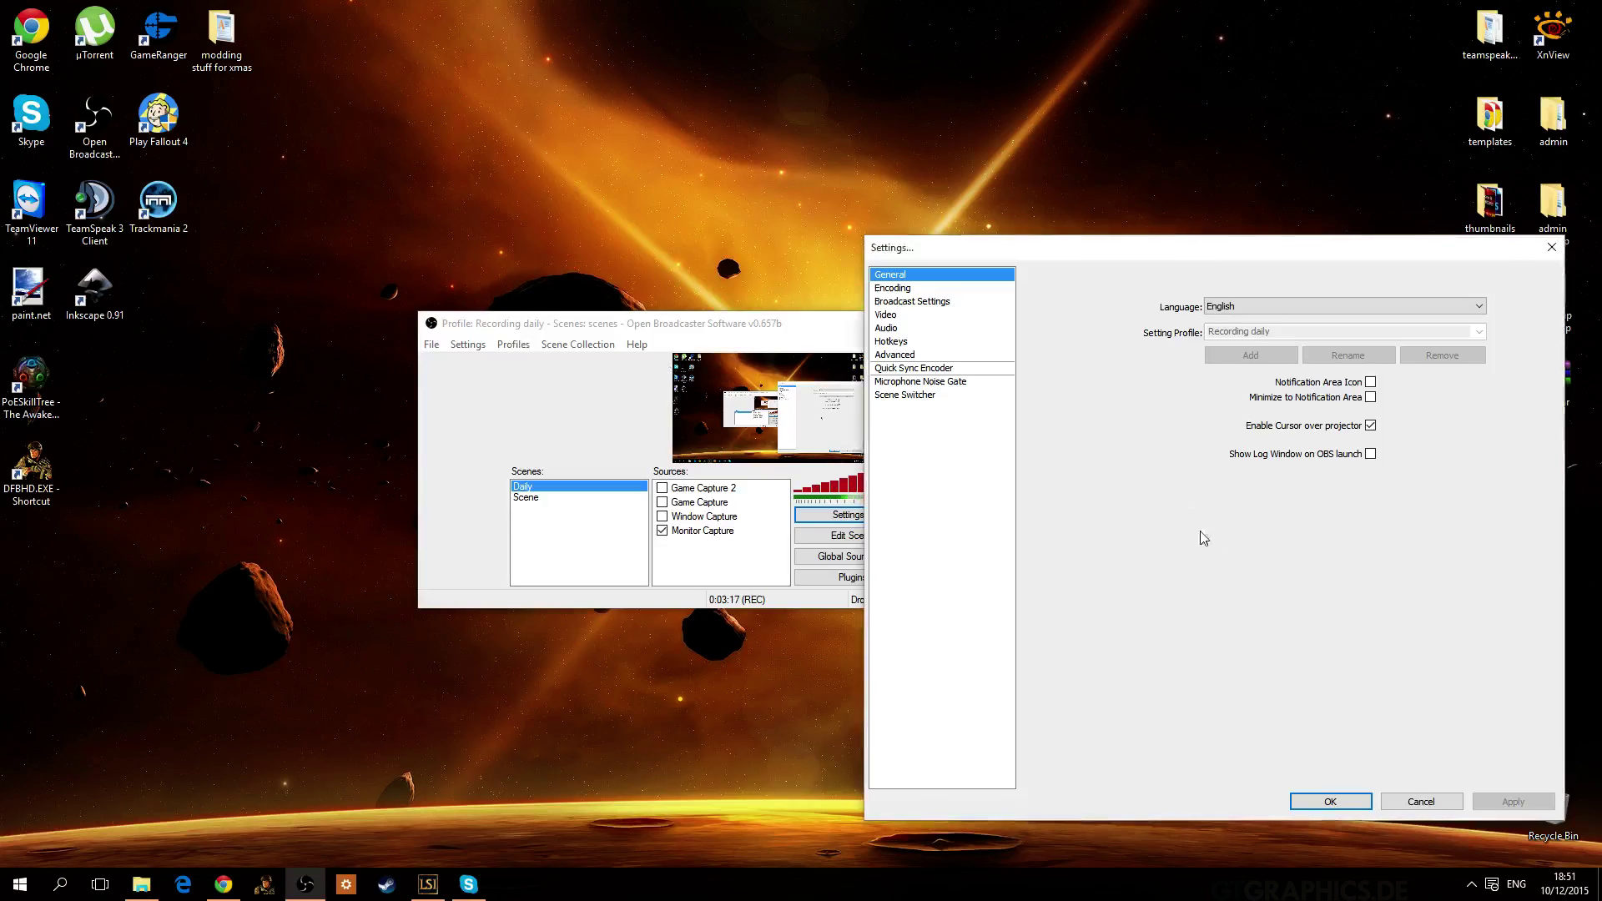
{"action": "left_click", "coordinate": [1346, 804]}
Reopen Settings and position the dialog over the main OBS window.
{"action": "left_click", "coordinate": [847, 515]}
{"action": "left_click_drag", "start_coordinate": [826, 161], "coordinate": [1218, 227]}
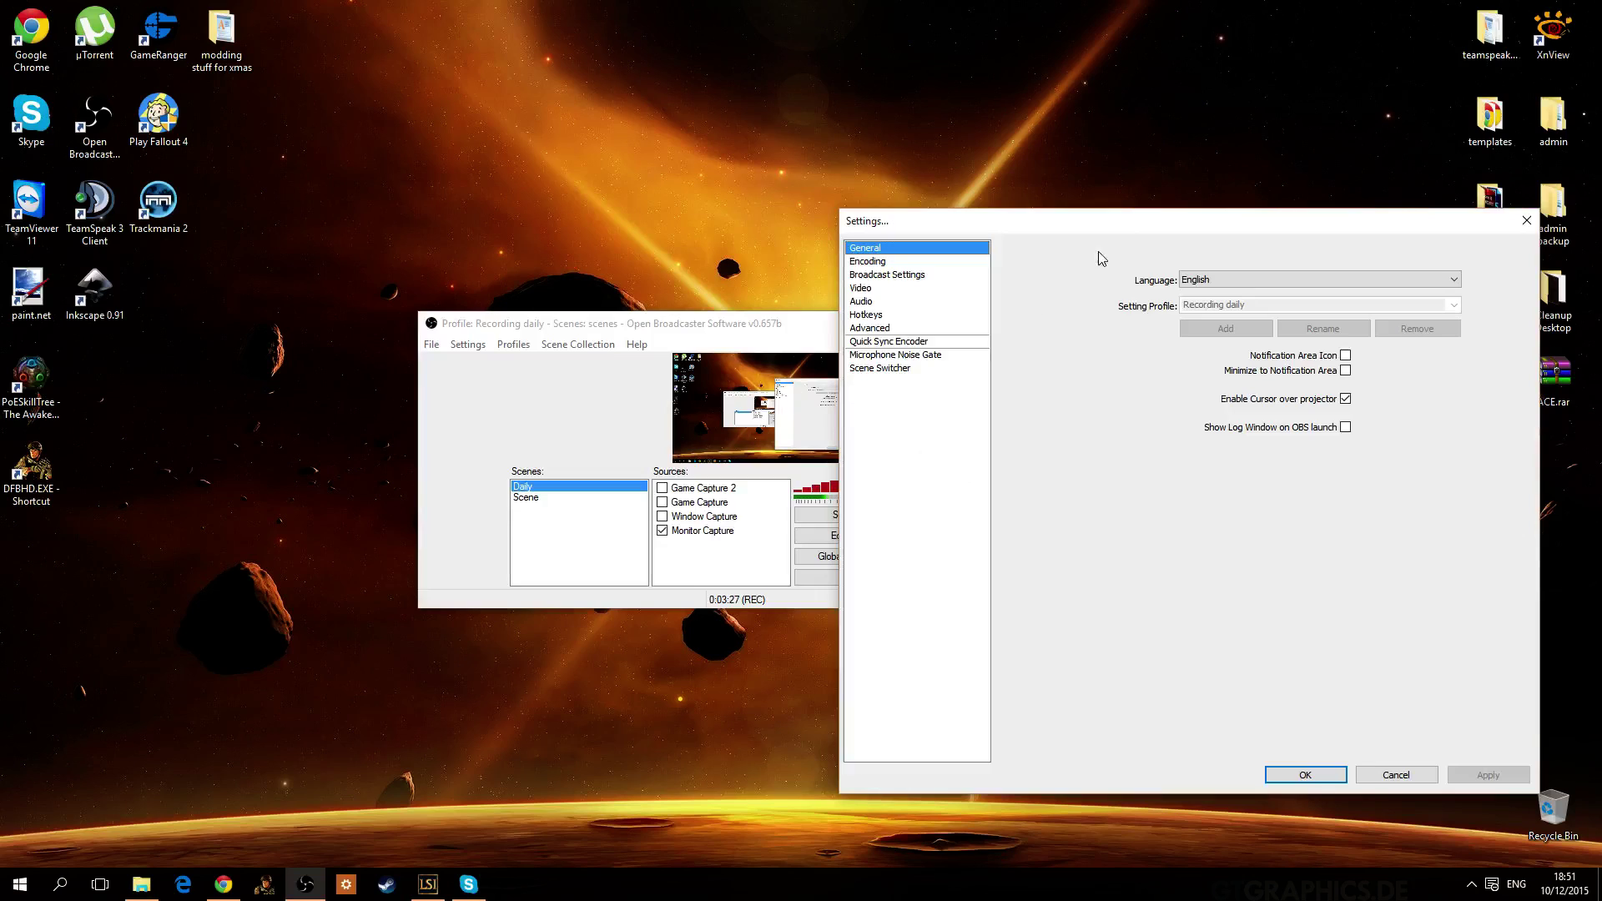
{"action": "left_click_drag", "start_coordinate": [1142, 211], "coordinate": [720, 200]}
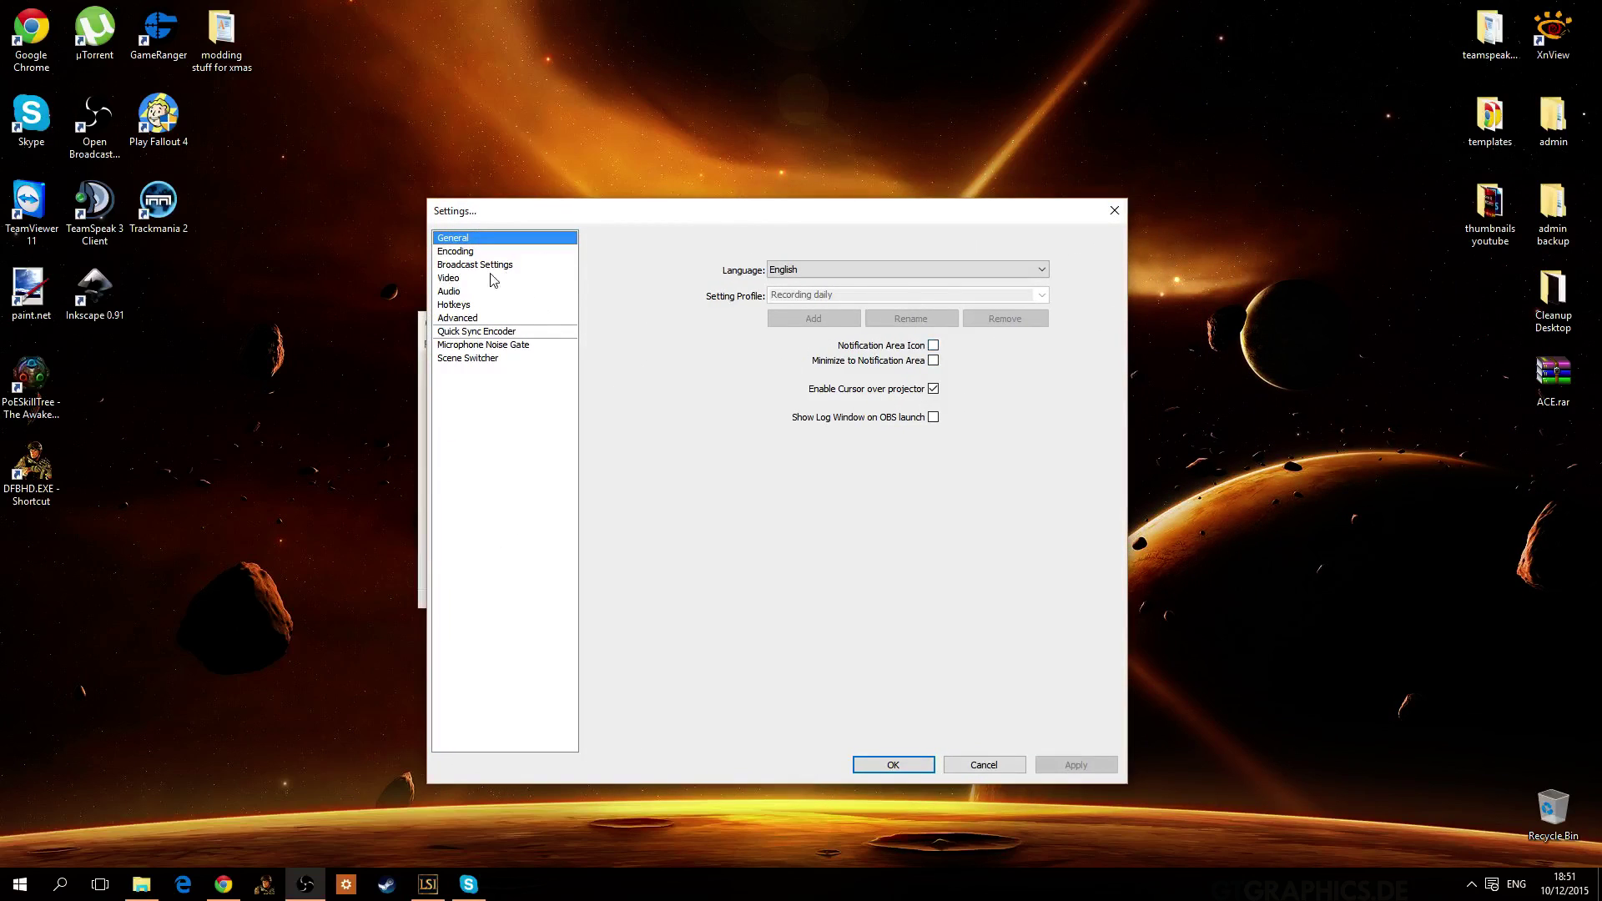
{"action": "left_click_drag", "start_coordinate": [610, 218], "coordinate": [605, 222]}
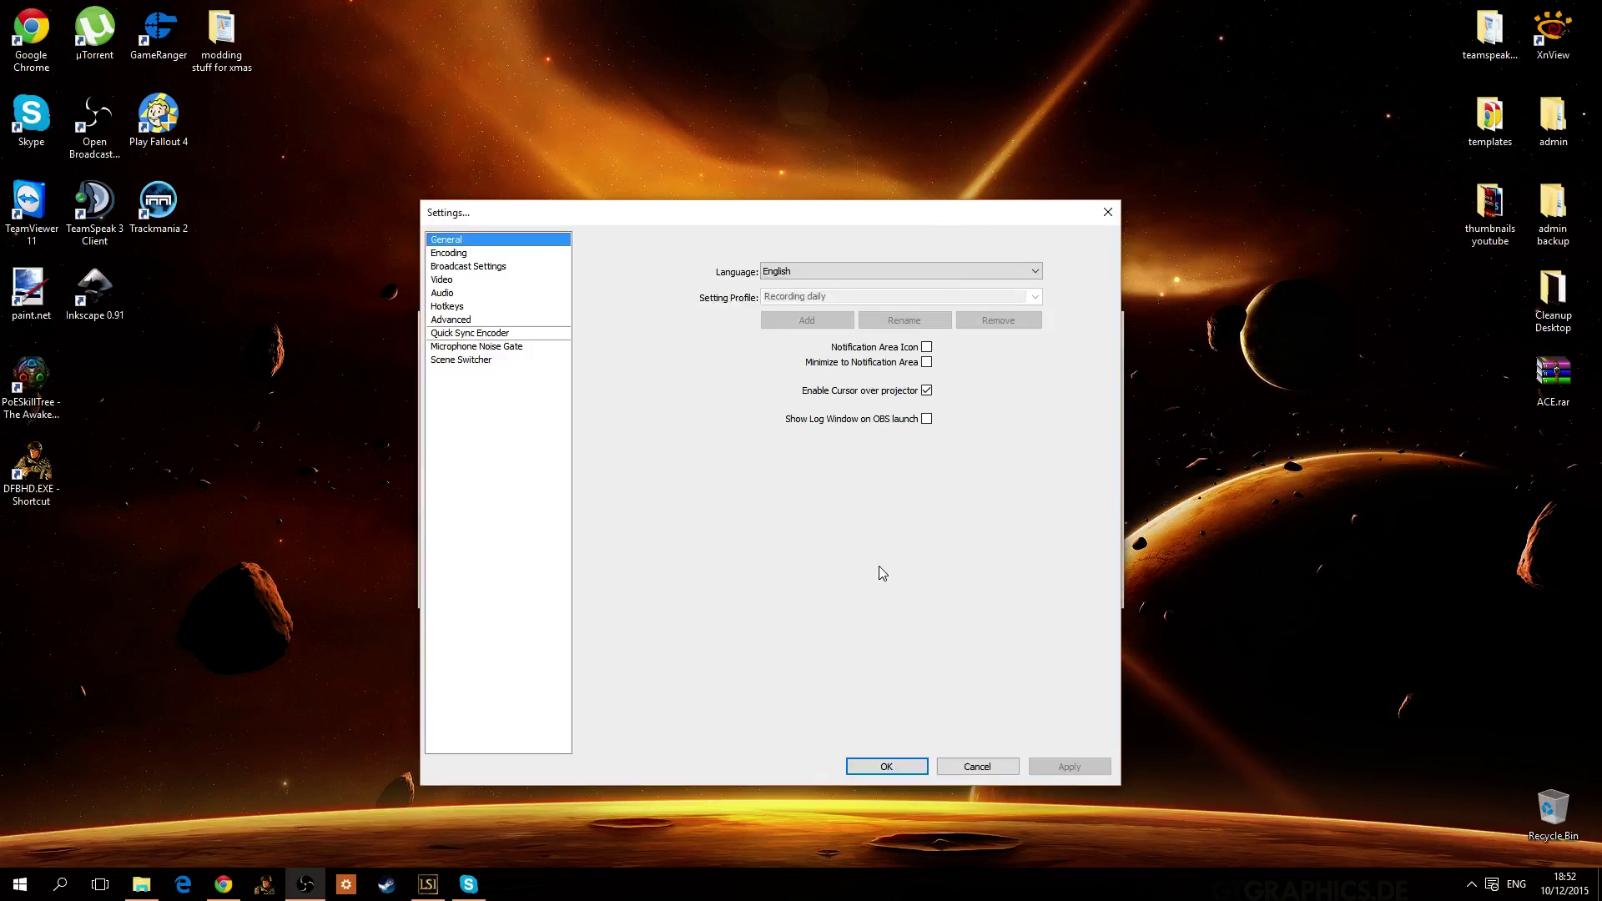
{"action": "left_click_drag", "start_coordinate": [740, 214], "coordinate": [740, 210]}
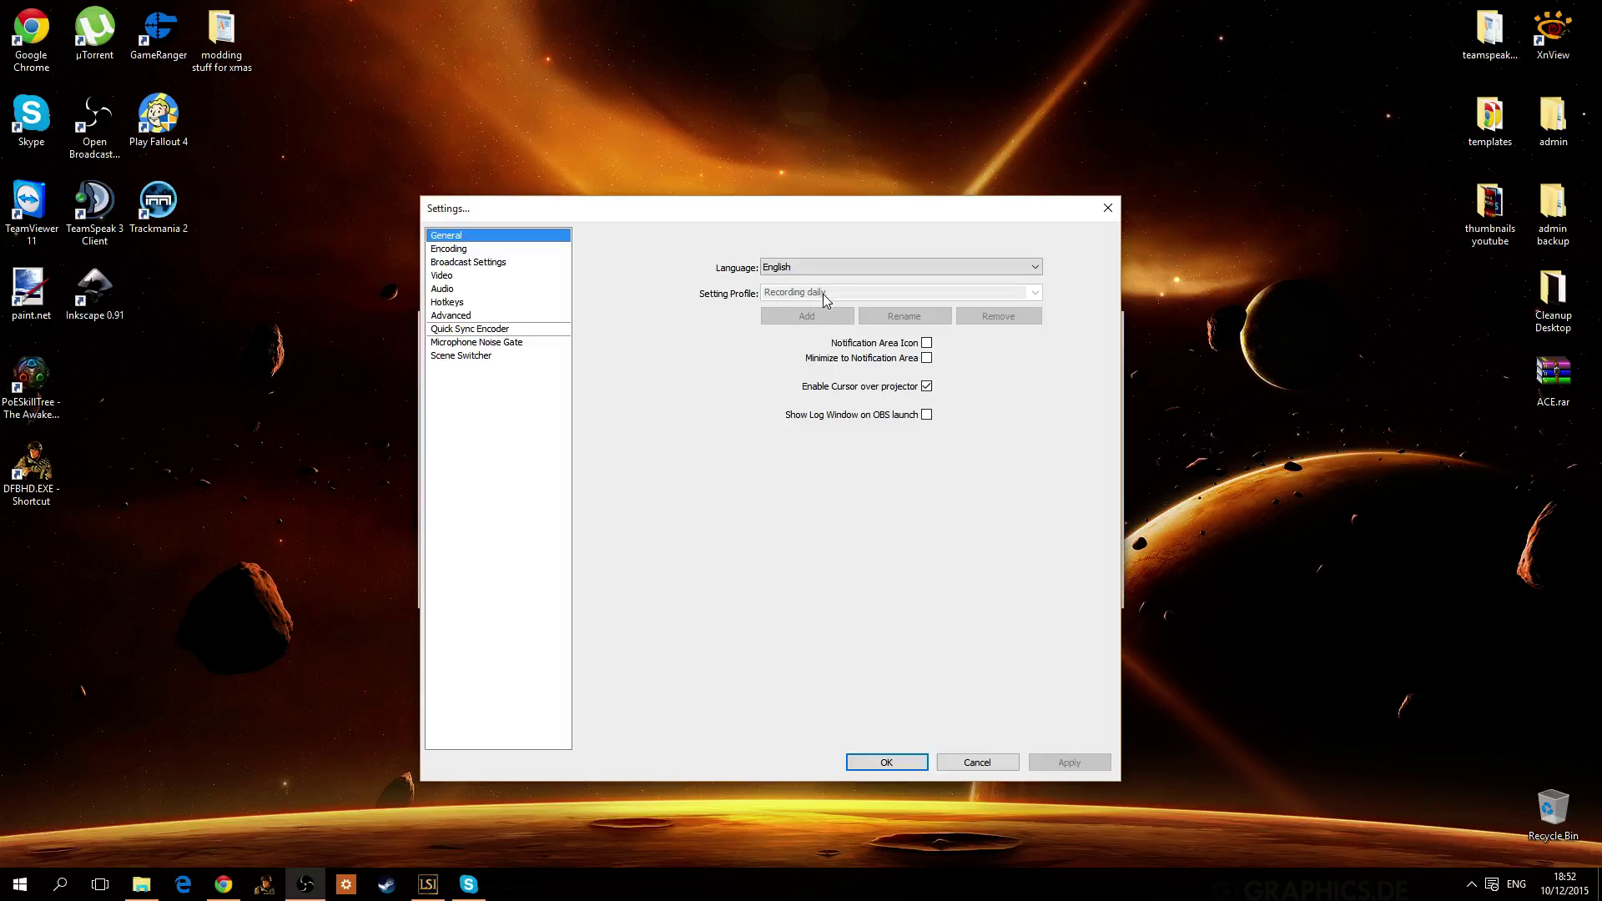
Show the Encoding page and leave the x264 Quality Balance at 6.
{"action": "left_click", "coordinate": [472, 248]}
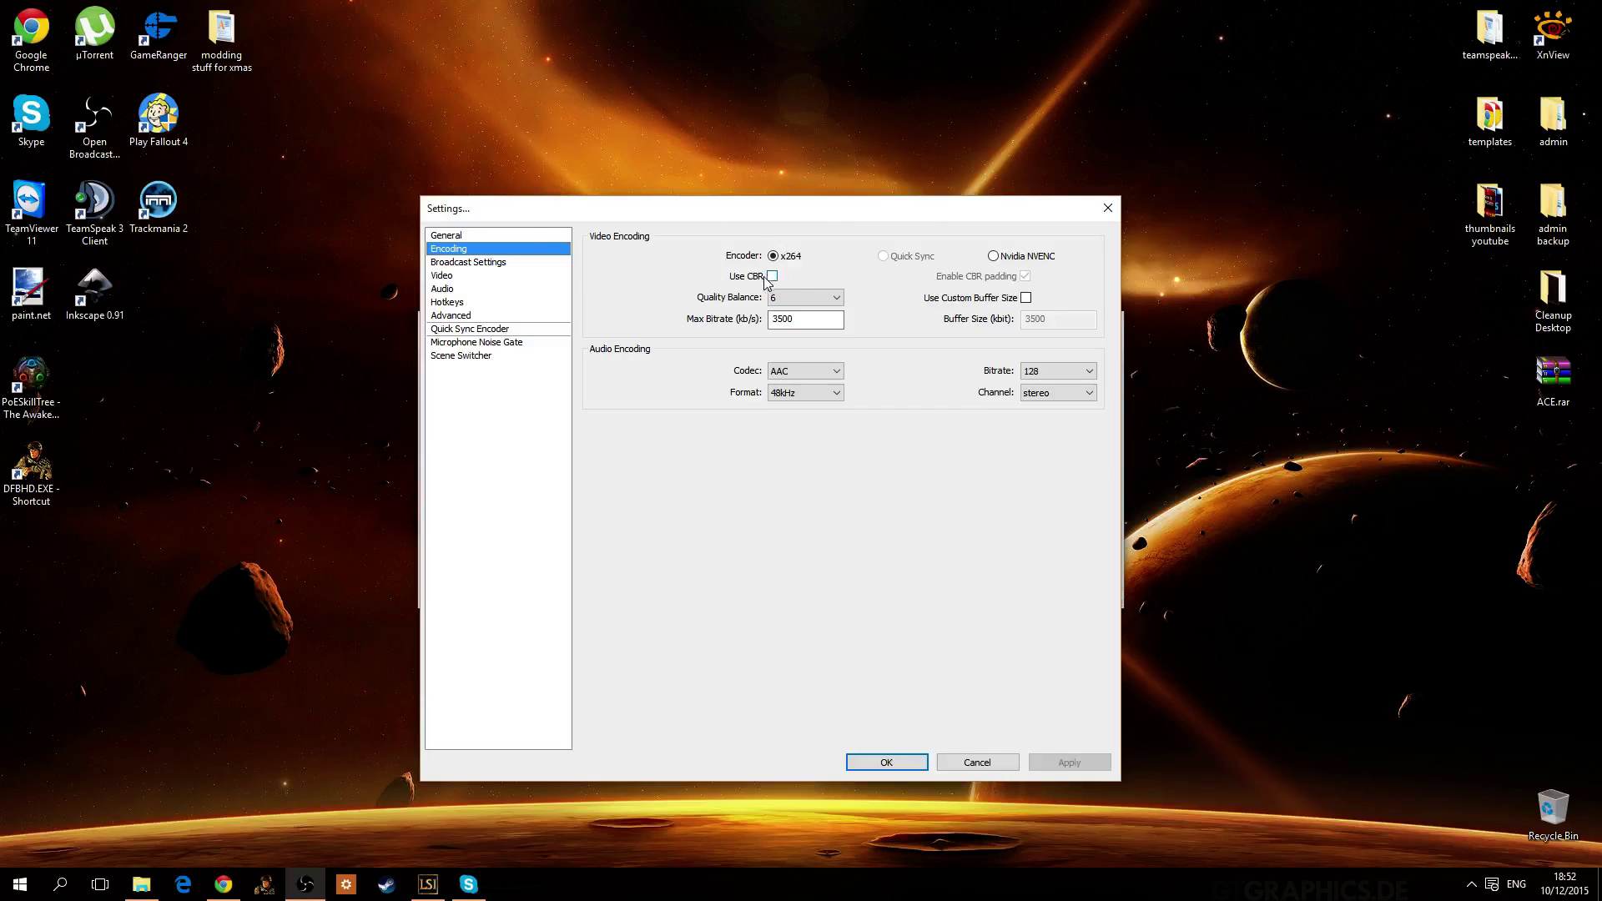
{"action": "left_click", "coordinate": [808, 308]}
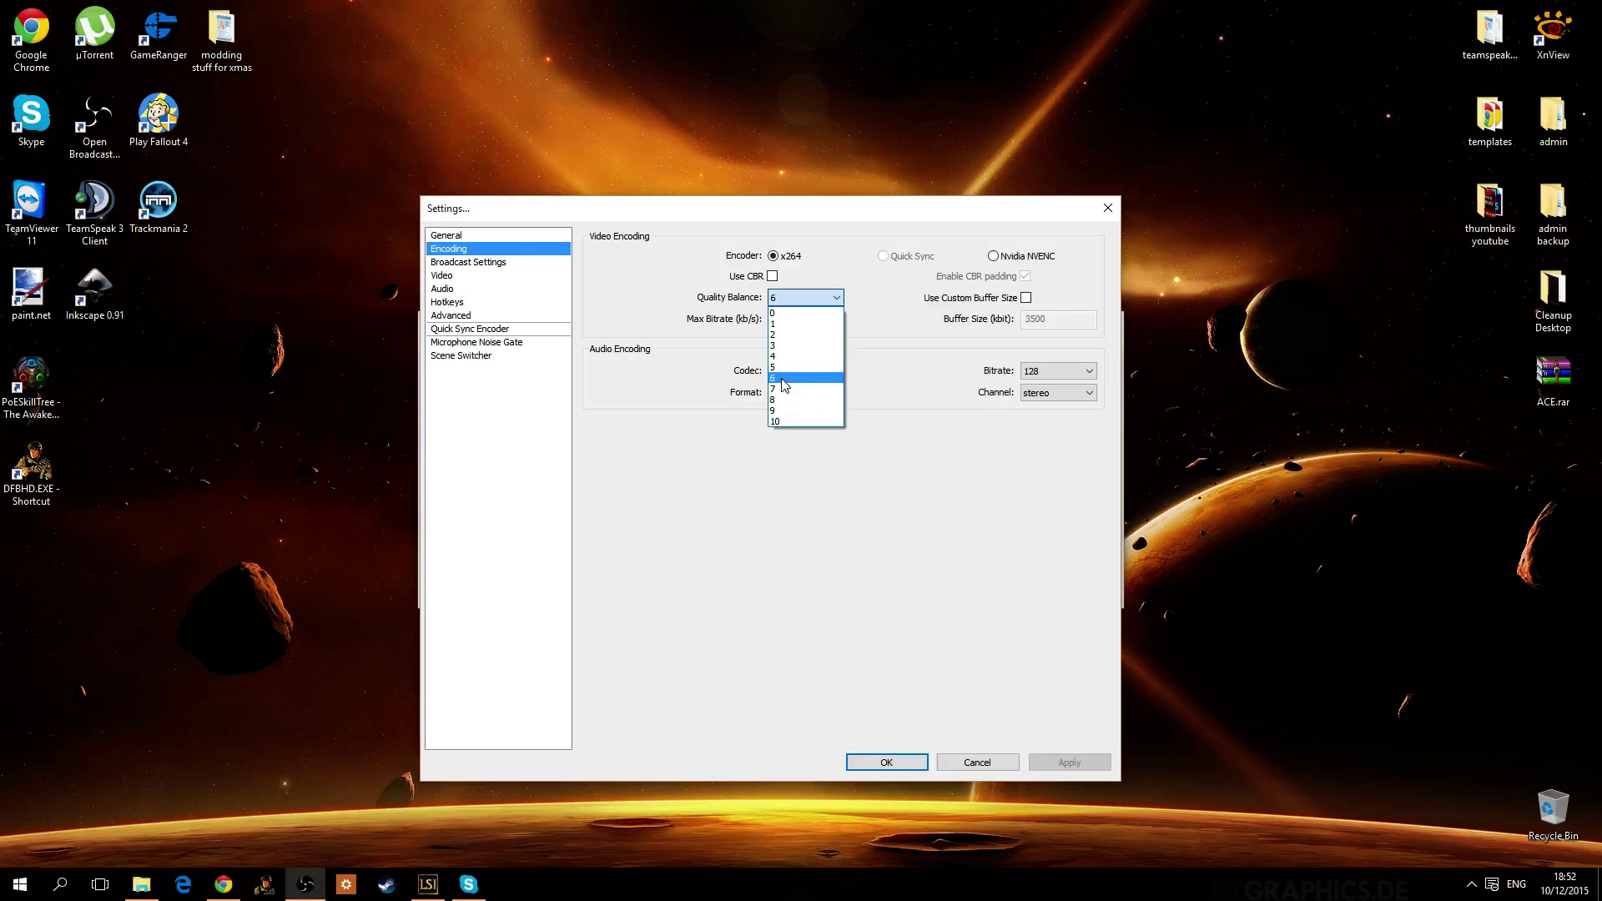
{"action": "left_click", "coordinate": [785, 378]}
{"action": "left_click", "coordinate": [788, 298]}
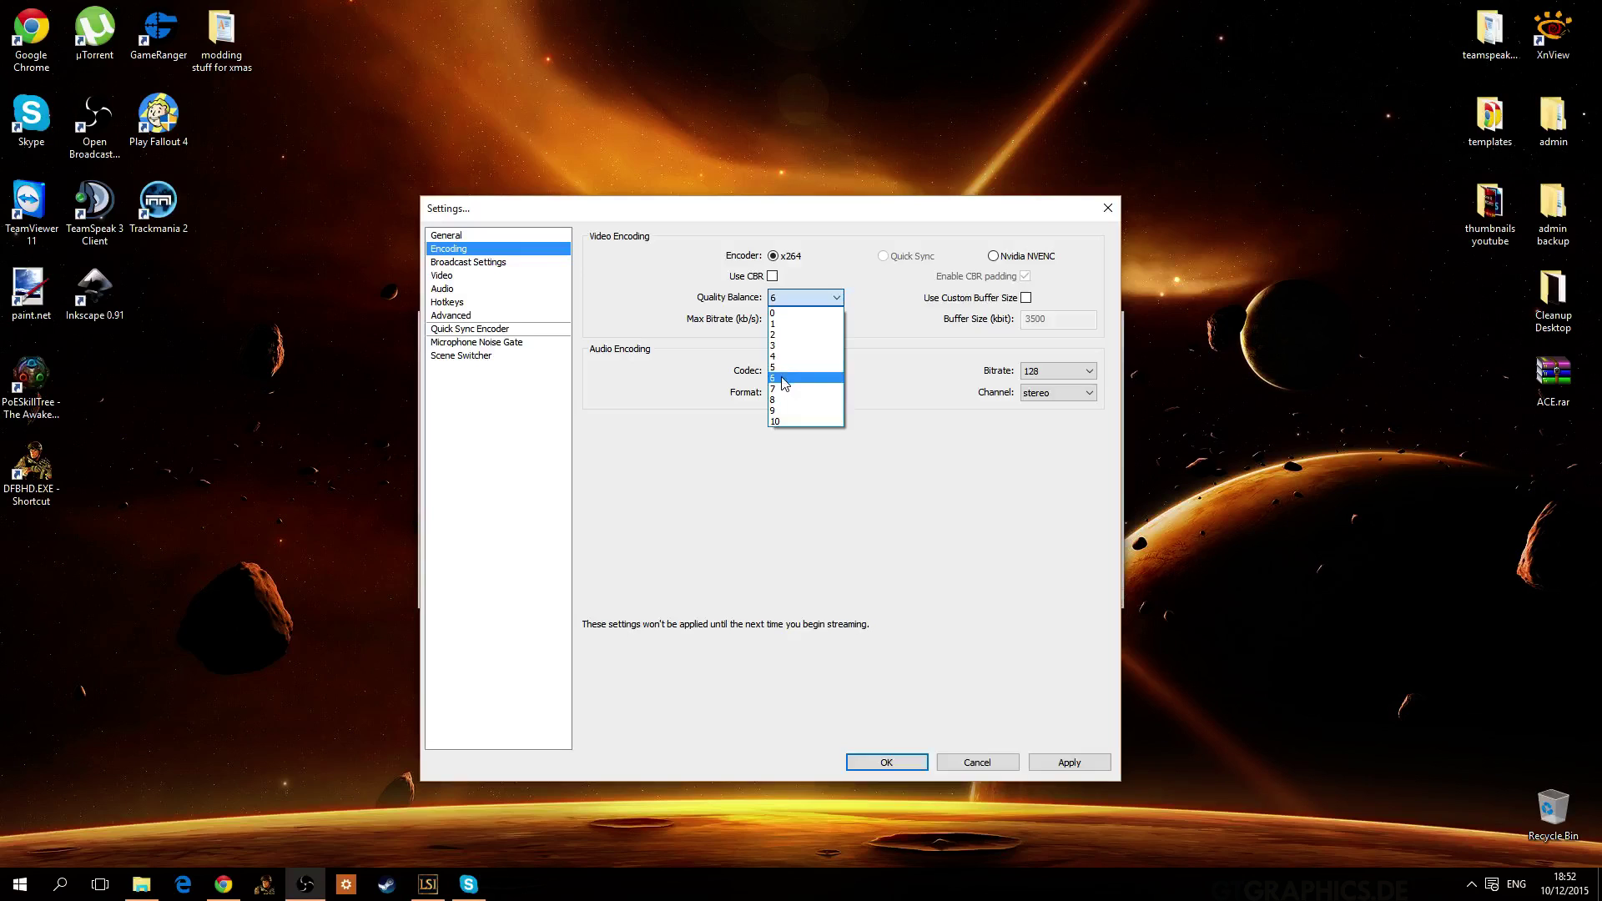
{"action": "left_click", "coordinate": [785, 378]}
{"action": "left_click", "coordinate": [793, 298]}
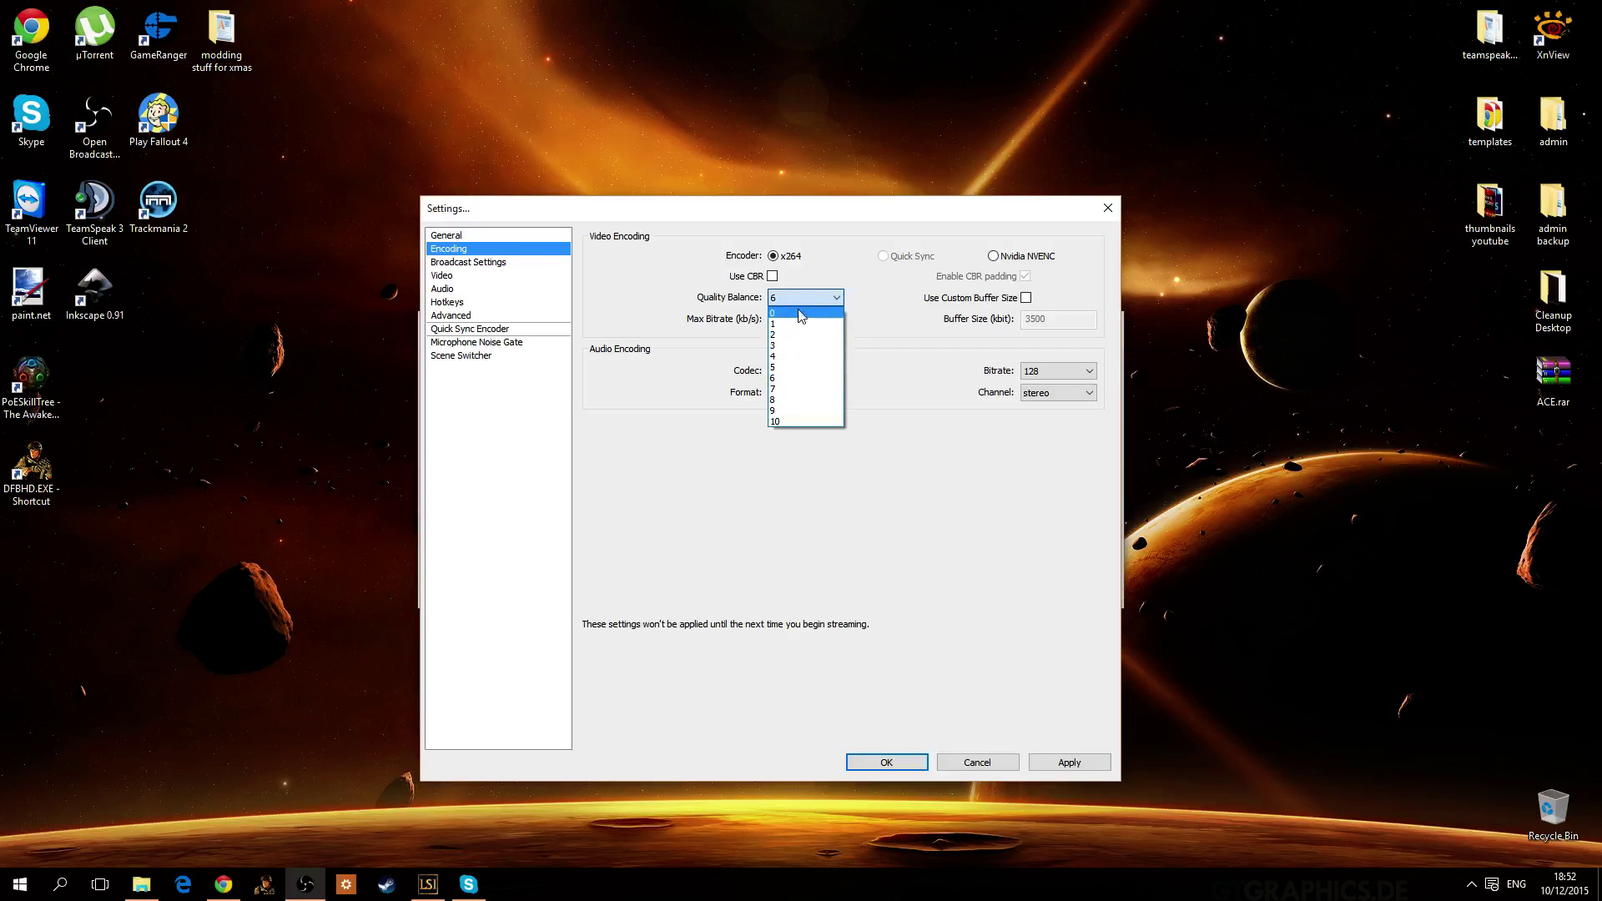
{"action": "left_click", "coordinate": [805, 298]}
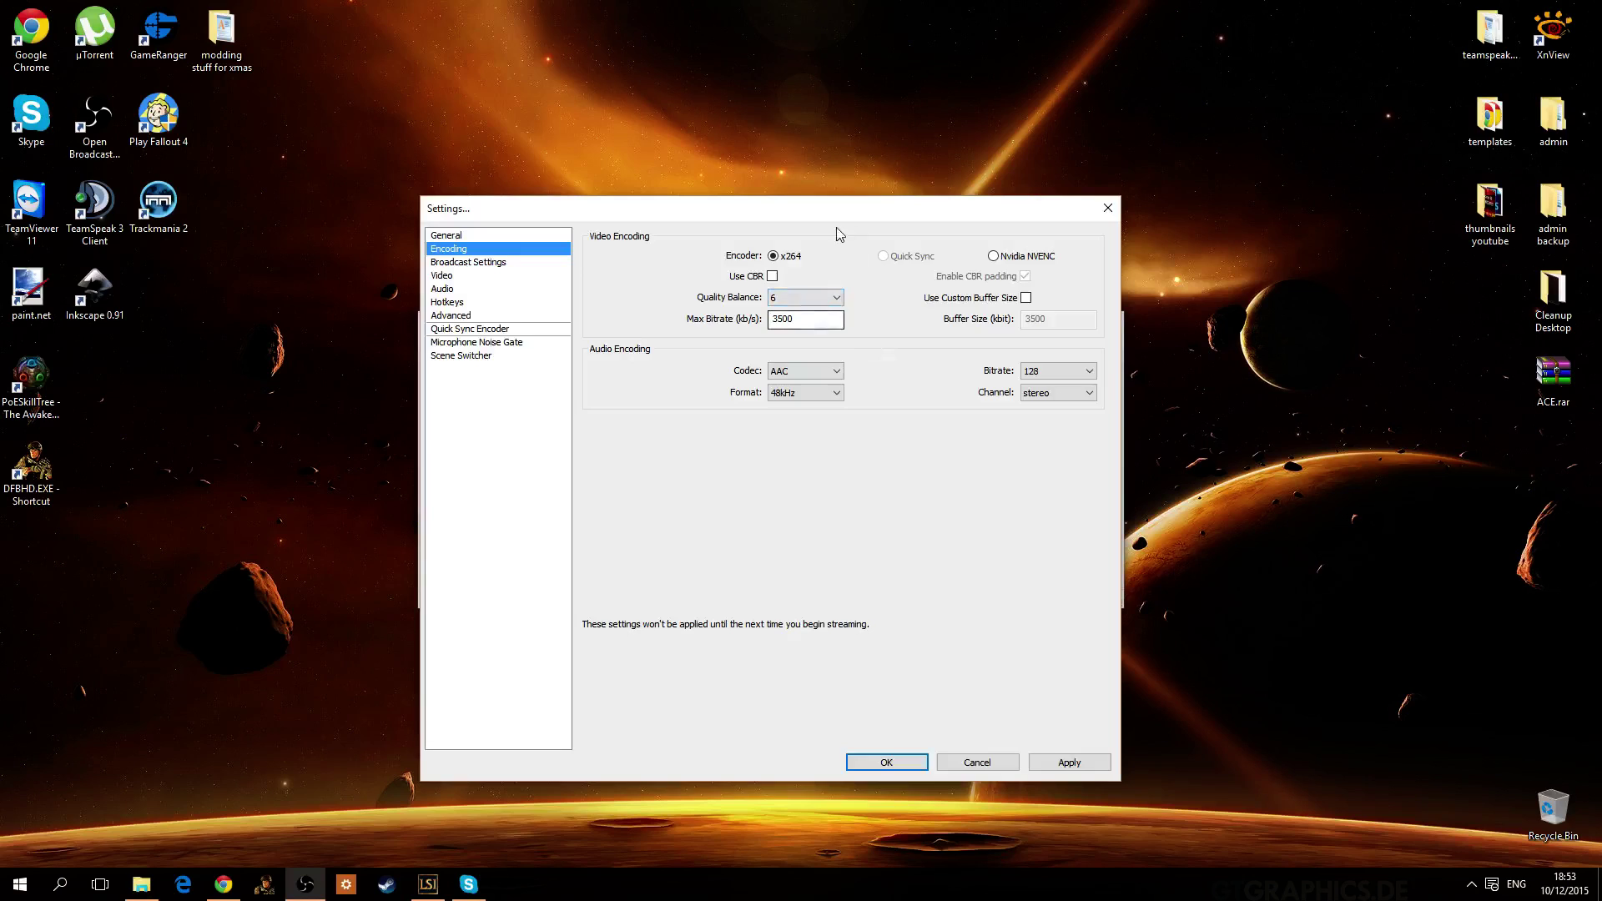
{"action": "left_click", "coordinate": [815, 319]}
Select the 3500 value in the Max Bitrate (kb/s) field.
{"action": "double_click", "coordinate": [827, 321]}
{"action": "left_click", "coordinate": [827, 321]}
{"action": "mouse_move", "coordinate": [806, 323]}
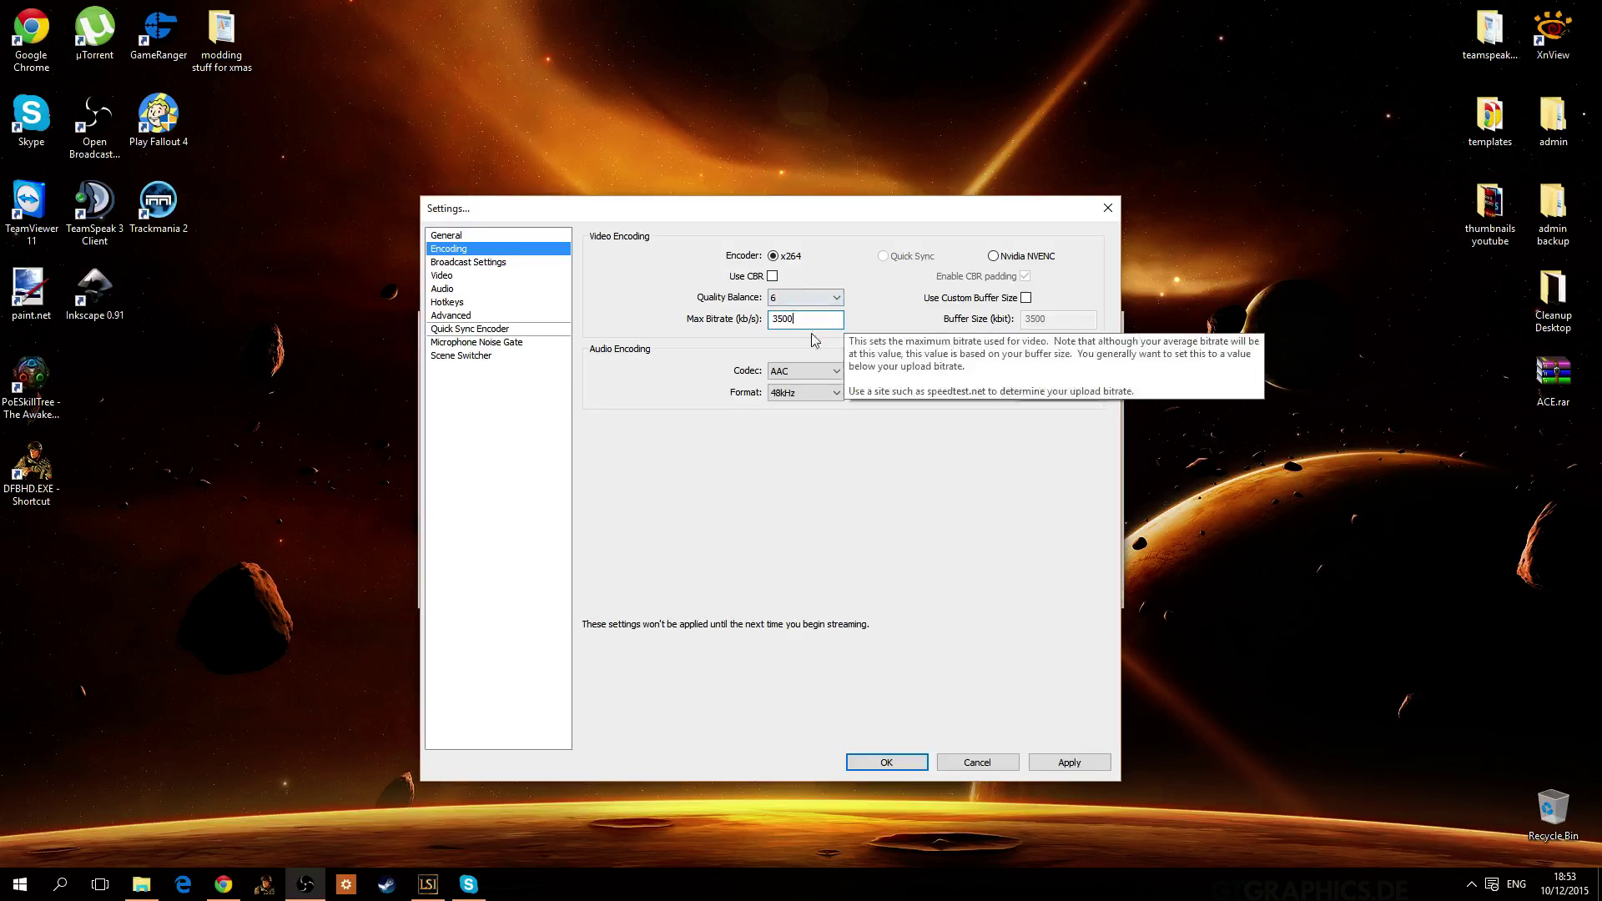
{"action": "double_click", "coordinate": [797, 320]}
{"action": "left_click_drag", "start_coordinate": [837, 320], "coordinate": [757, 320]}
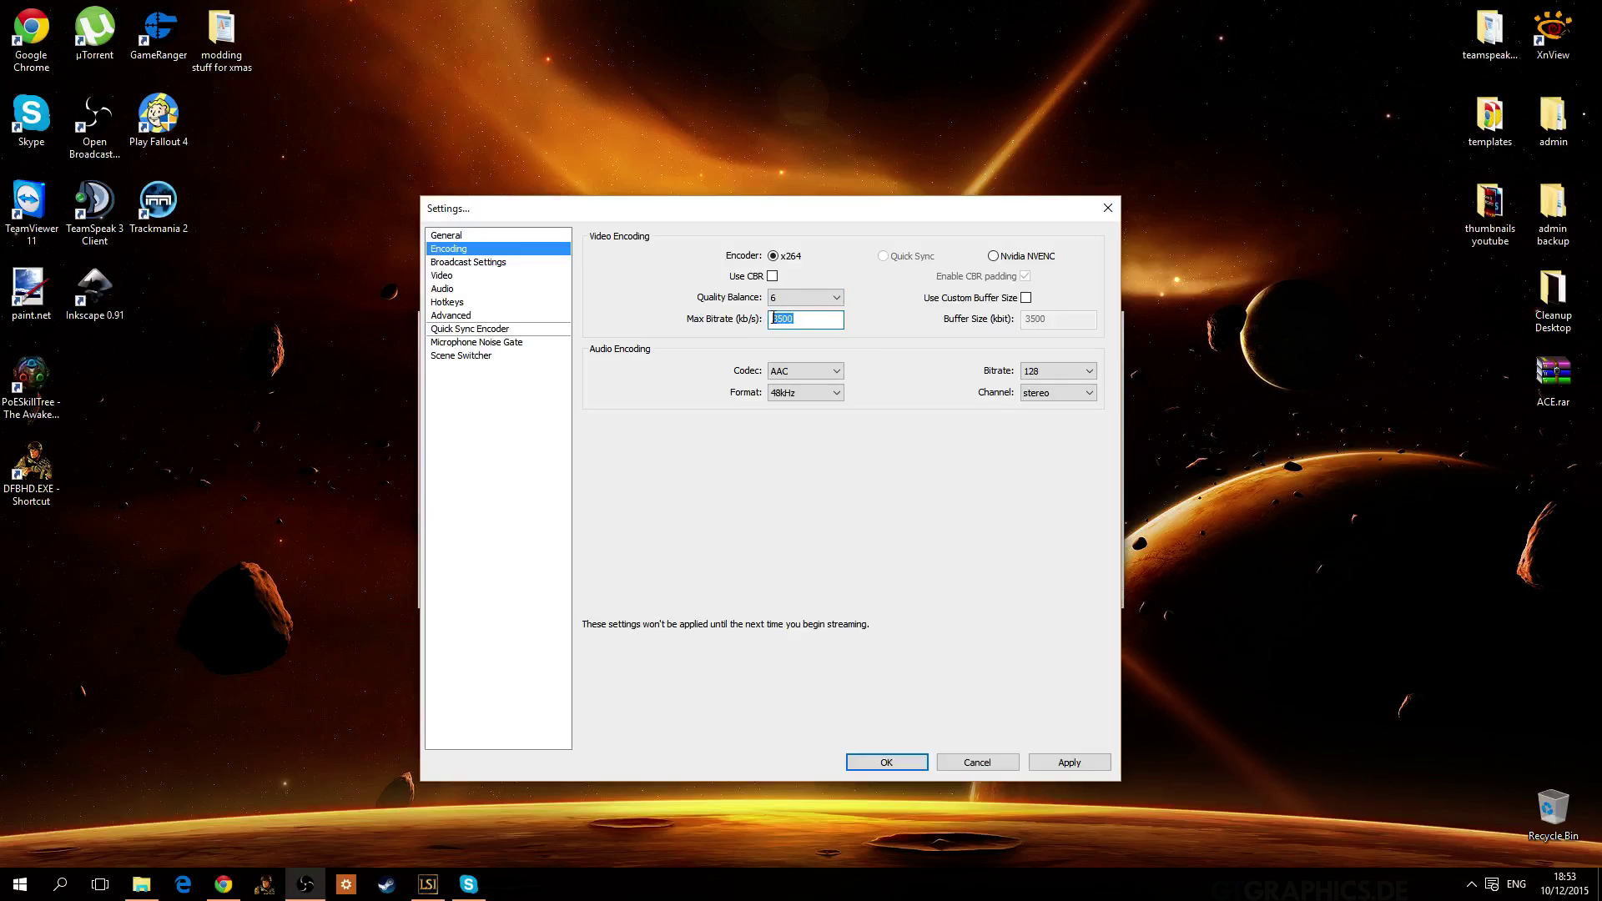
{"action": "left_click_drag", "start_coordinate": [776, 321], "coordinate": [774, 316]}
{"action": "left_click", "coordinate": [806, 322]}
{"action": "double_click", "coordinate": [809, 321]}
{"action": "left_click", "coordinate": [814, 320]}
{"action": "double_click", "coordinate": [814, 318]}
{"action": "left_click", "coordinate": [815, 316]}
{"action": "double_click", "coordinate": [815, 317]}
{"action": "left_click", "coordinate": [813, 321]}
{"action": "left_click", "coordinate": [814, 320]}
{"action": "double_click", "coordinate": [801, 319]}
{"action": "left_click", "coordinate": [839, 323]}
{"action": "double_click", "coordinate": [839, 322]}
{"action": "double_click", "coordinate": [827, 318]}
Retype the max bitrate, correcting attempts until the field reads 3000 kb/s.
{"action": "type", "text": "2000"}
{"action": "key", "text": "BackSpace"}
{"action": "key", "text": "BackSpace"}
{"action": "key", "text": "BackSpace"}
{"action": "type", "text": "250"}
{"action": "key", "text": "BackSpace"}
{"action": "key", "text": "BackSpace"}
{"action": "key", "text": "BackSpace"}
{"action": "key", "text": "BackSpace"}
{"action": "type", "text": "35000"}
{"action": "left_click_drag", "start_coordinate": [827, 322], "coordinate": [778, 322]}
{"action": "type", "text": "00"}
Switch to Broadcast Settings, decline to apply the changes, and return to Encoding.
{"action": "left_click", "coordinate": [468, 262]}
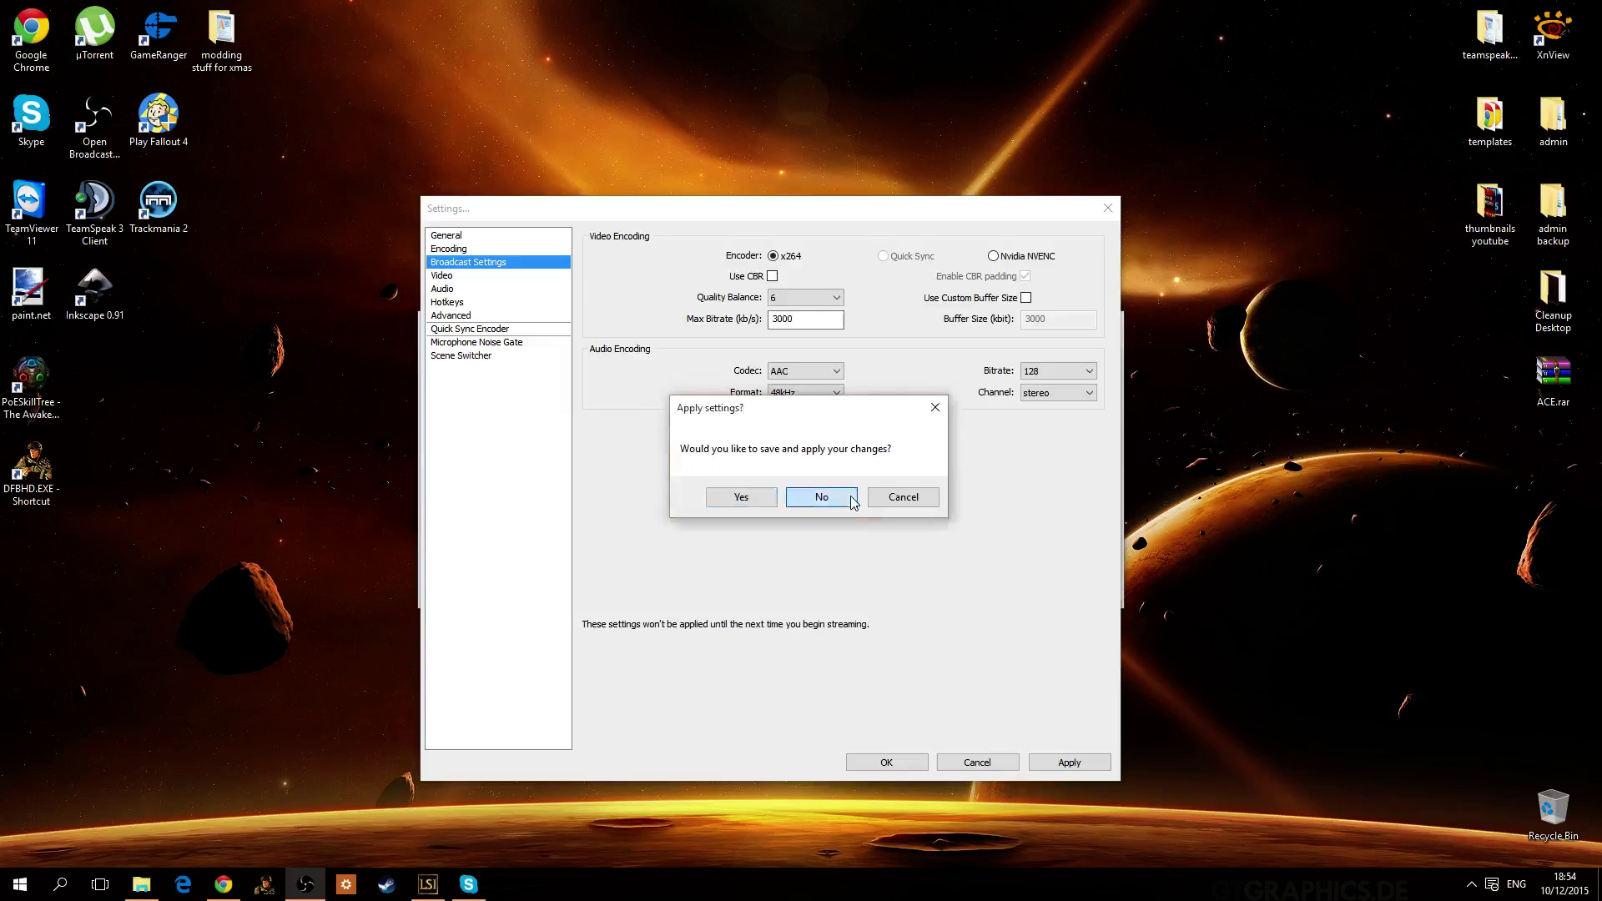
{"action": "key", "text": "Return"}
{"action": "left_click", "coordinate": [527, 249]}
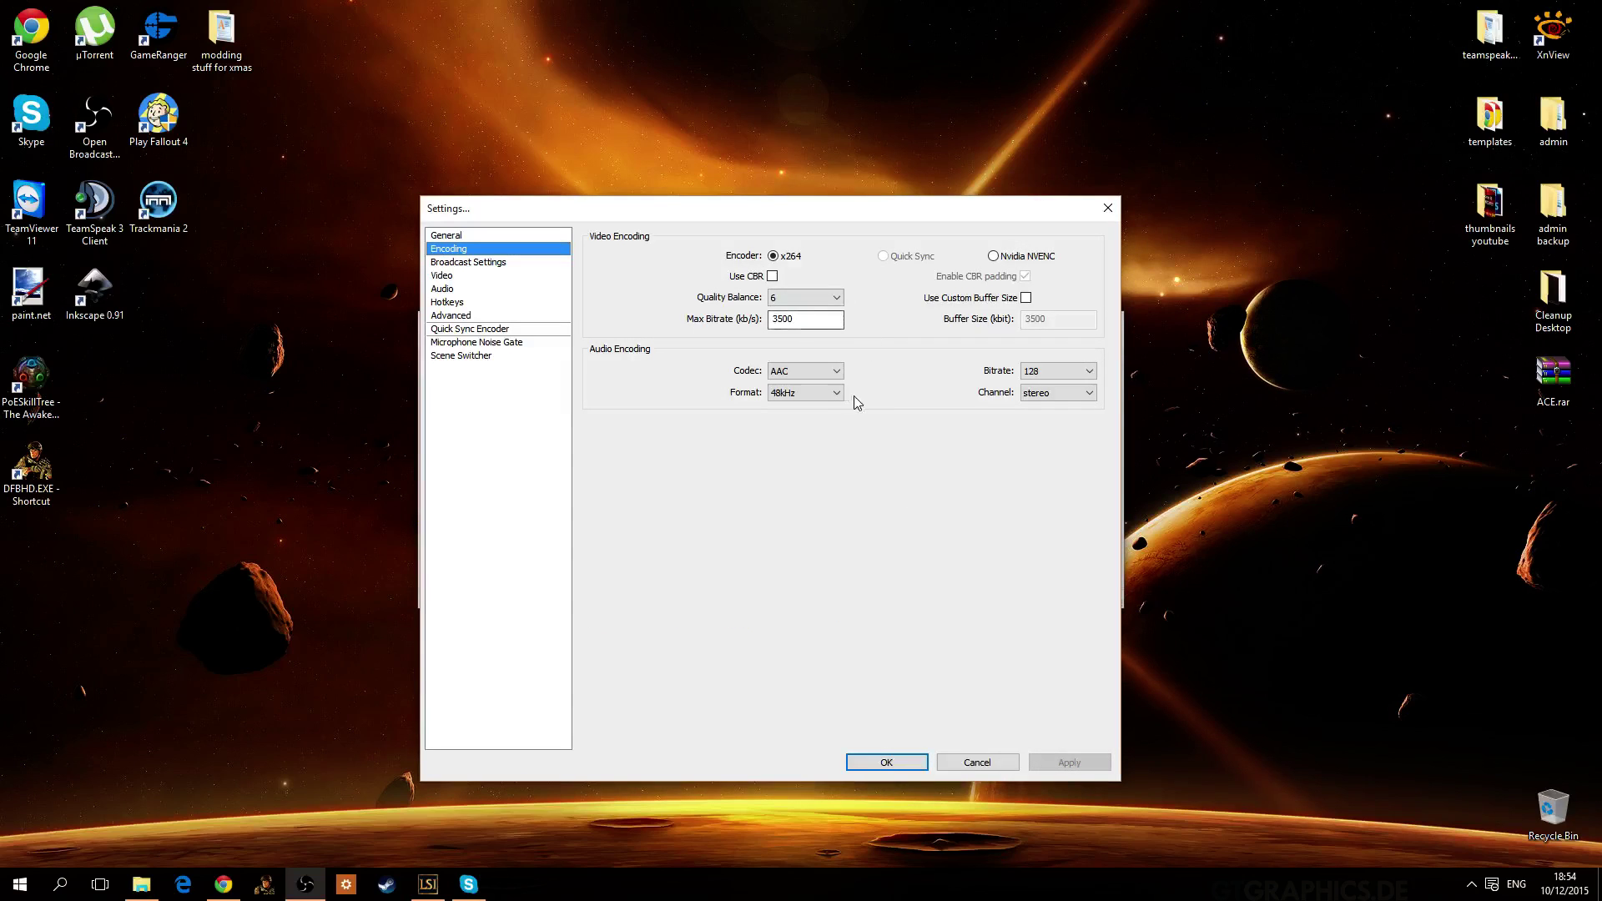
Keep the AAC audio bitrate at 128 and the channels at stereo.
{"action": "left_click", "coordinate": [1059, 373]}
{"action": "left_click", "coordinate": [1062, 374]}
{"action": "left_click", "coordinate": [1060, 373]}
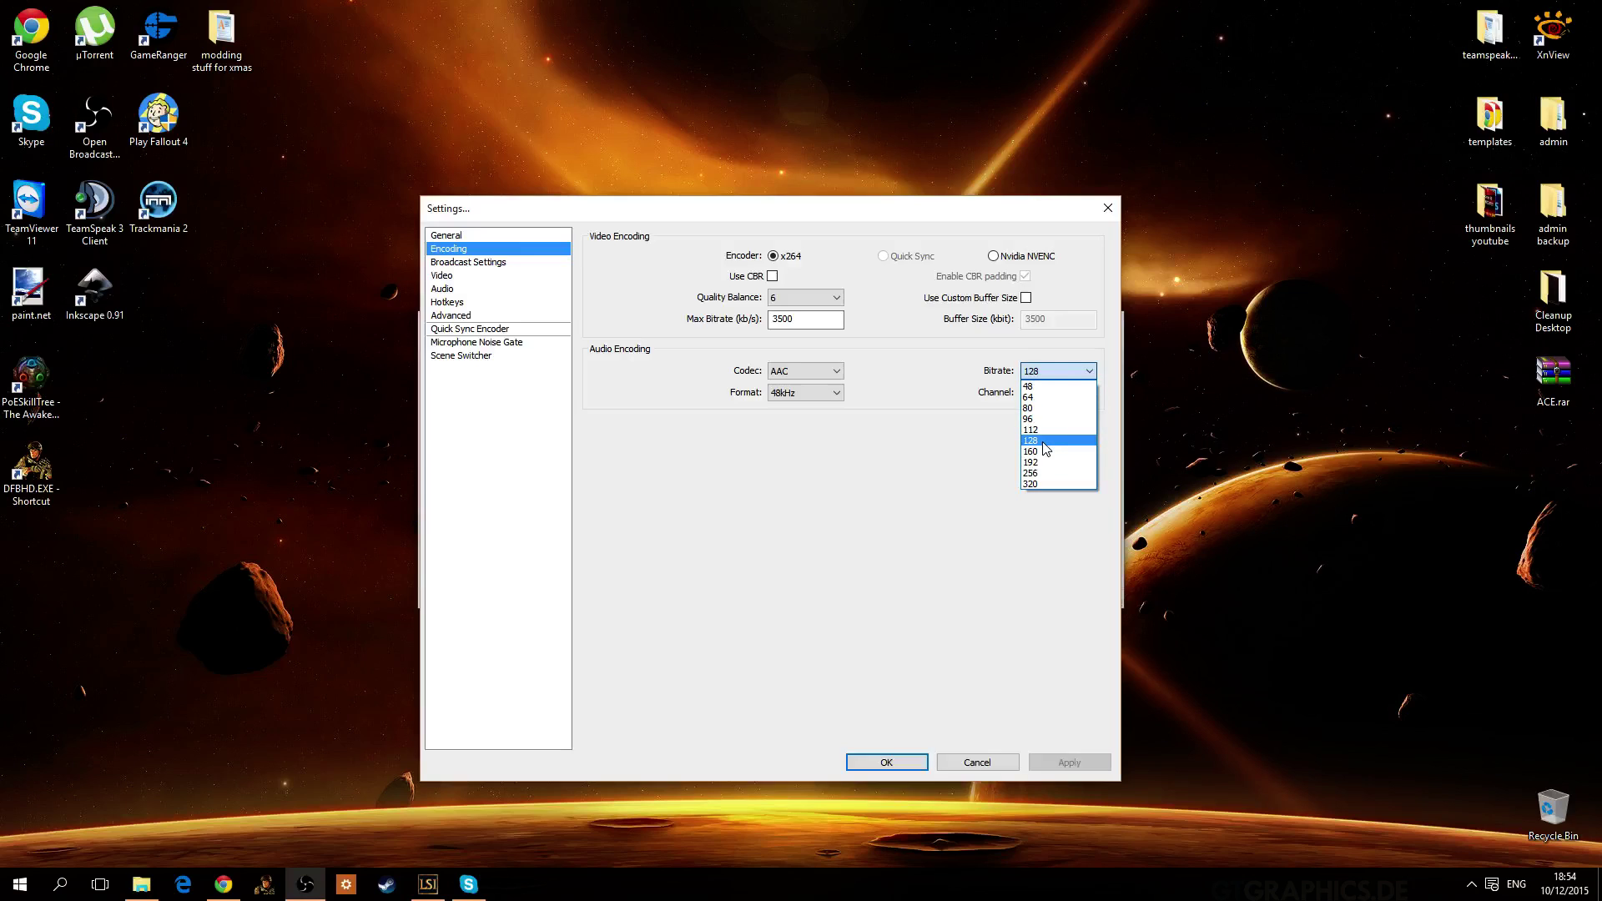
{"action": "left_click", "coordinate": [1043, 442]}
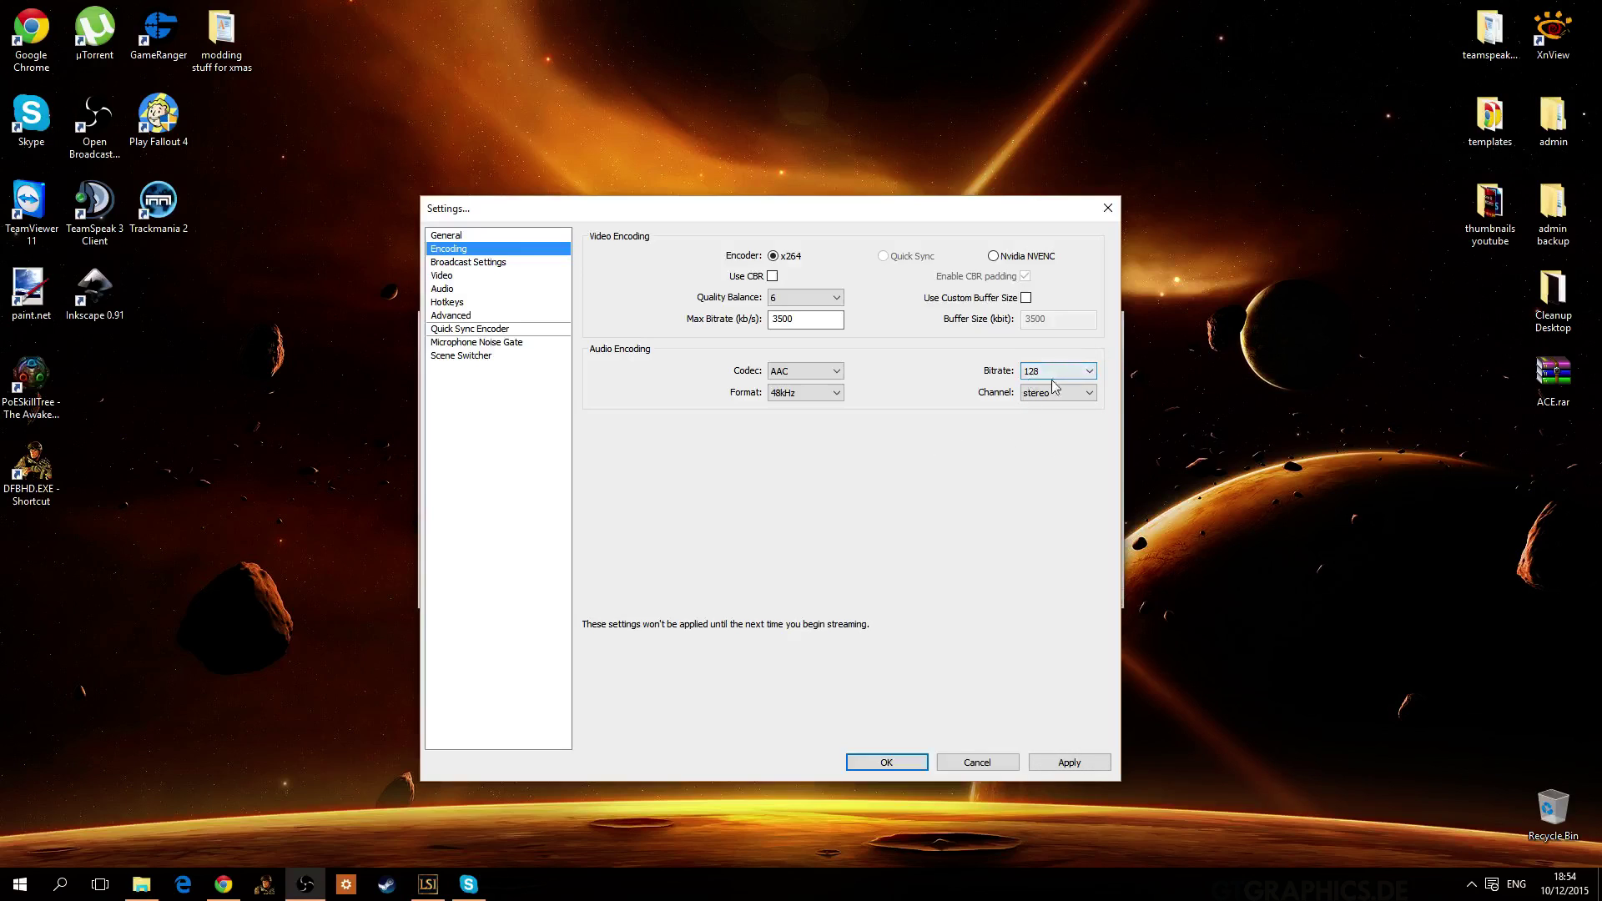
{"action": "left_click", "coordinate": [1074, 395]}
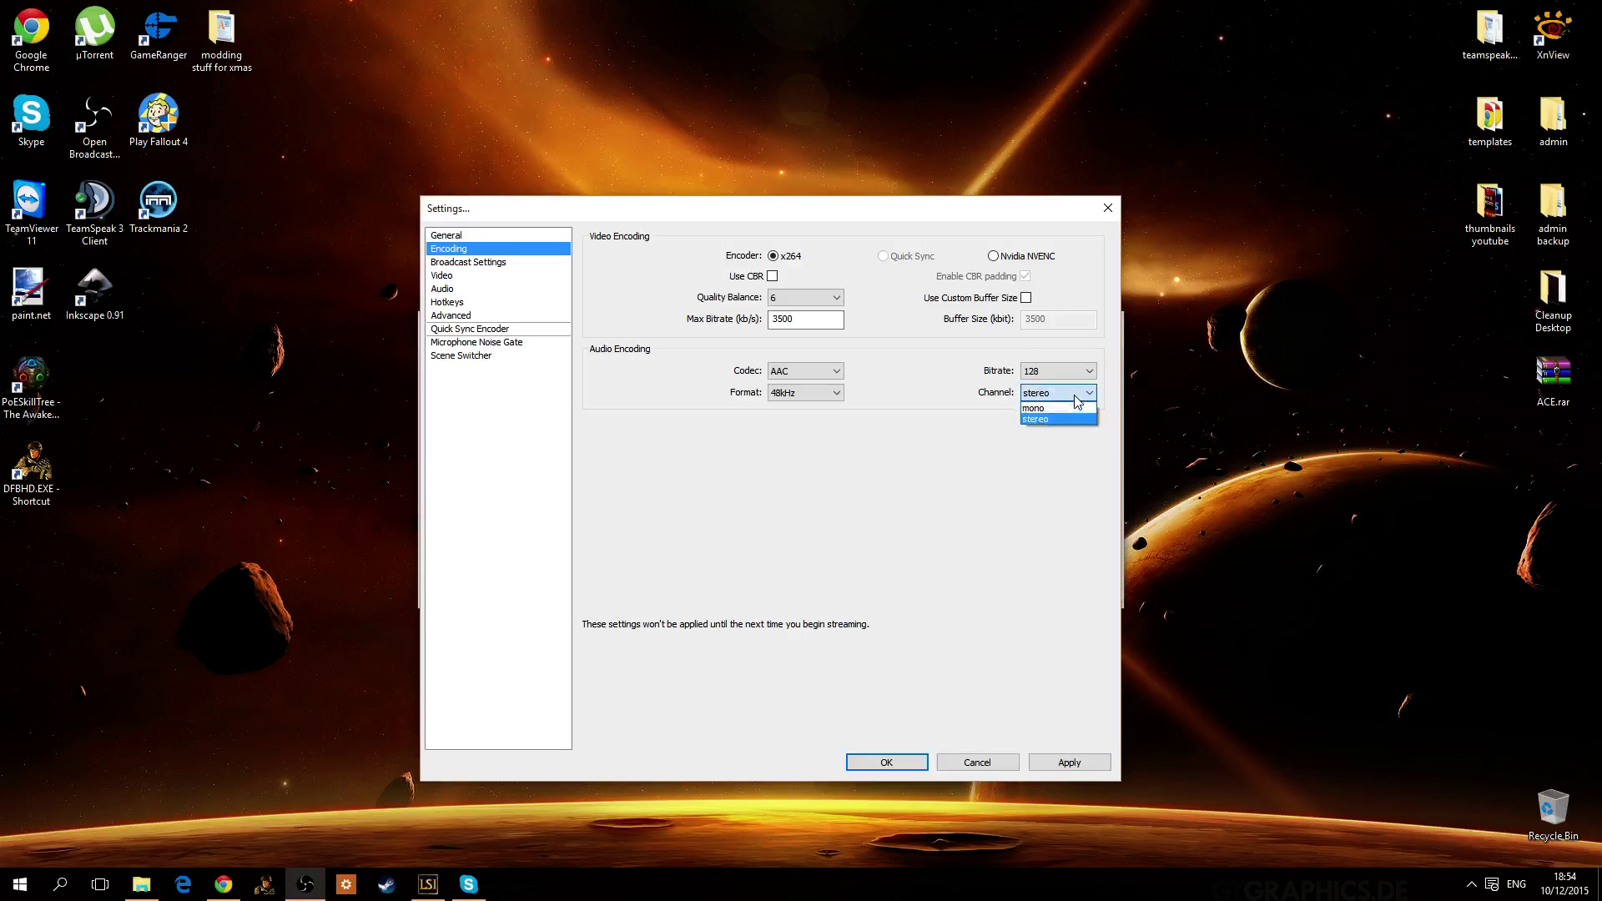
{"action": "left_click", "coordinate": [1061, 421]}
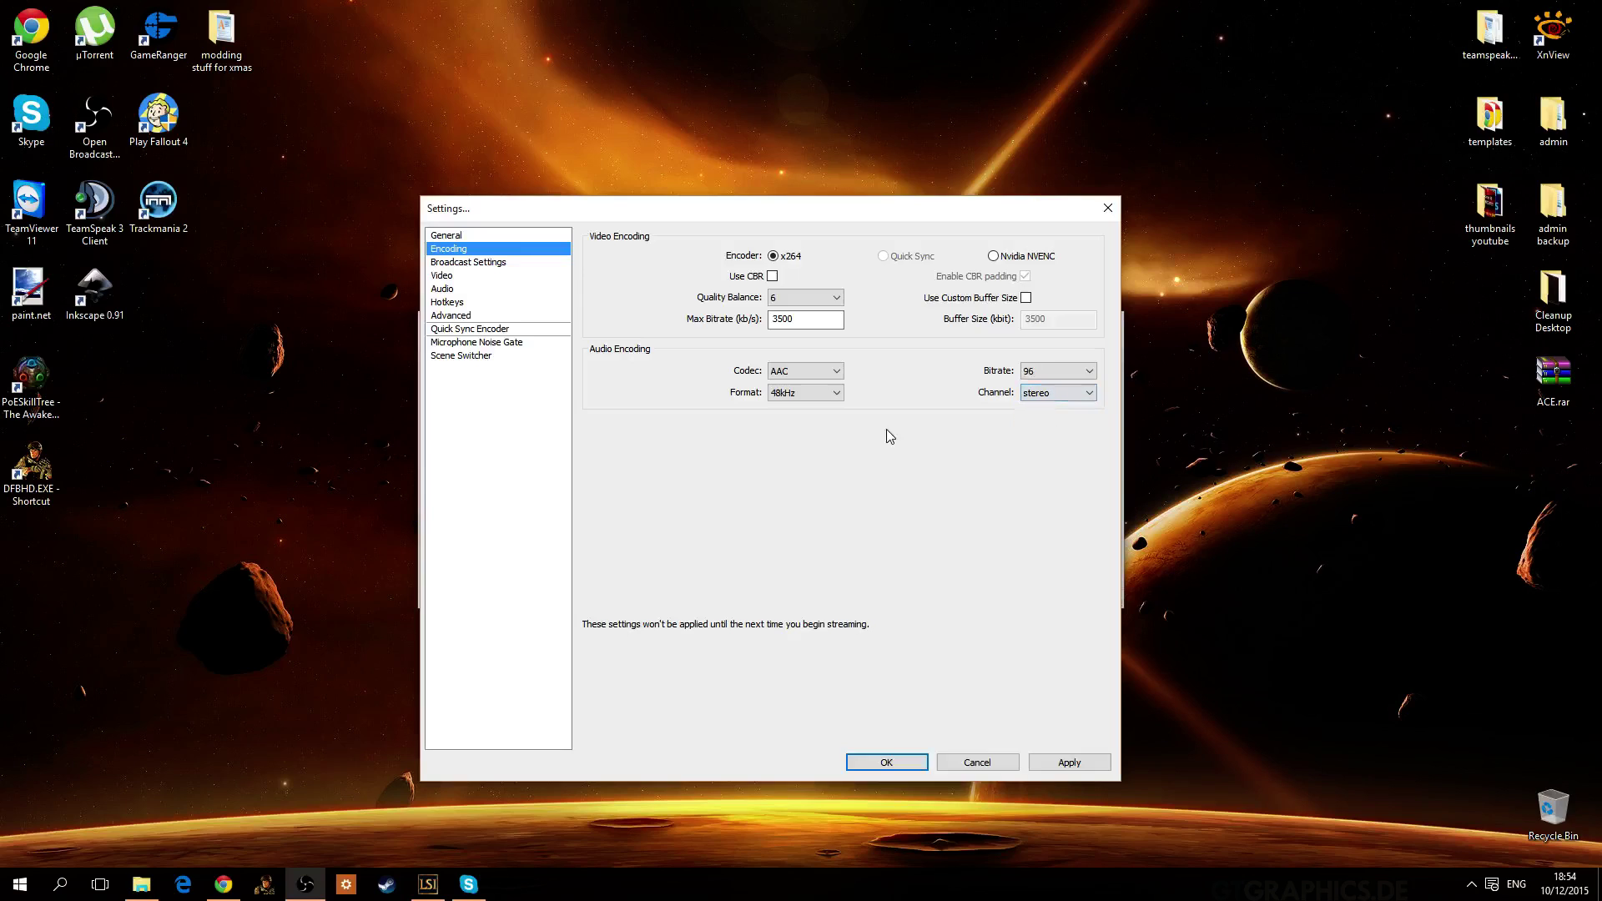
{"action": "left_click", "coordinate": [1058, 372]}
{"action": "left_click", "coordinate": [1031, 440]}
Check the audio sample rate stays at 48kHz.
{"action": "left_click", "coordinate": [818, 372]}
{"action": "left_click", "coordinate": [820, 392]}
{"action": "left_click", "coordinate": [818, 387]}
{"action": "left_click", "coordinate": [828, 386]}
{"action": "left_click", "coordinate": [831, 392]}
{"action": "left_click", "coordinate": [831, 393]}
{"action": "left_click", "coordinate": [830, 399]}
{"action": "left_click", "coordinate": [830, 401]}
{"action": "left_click", "coordinate": [832, 399]}
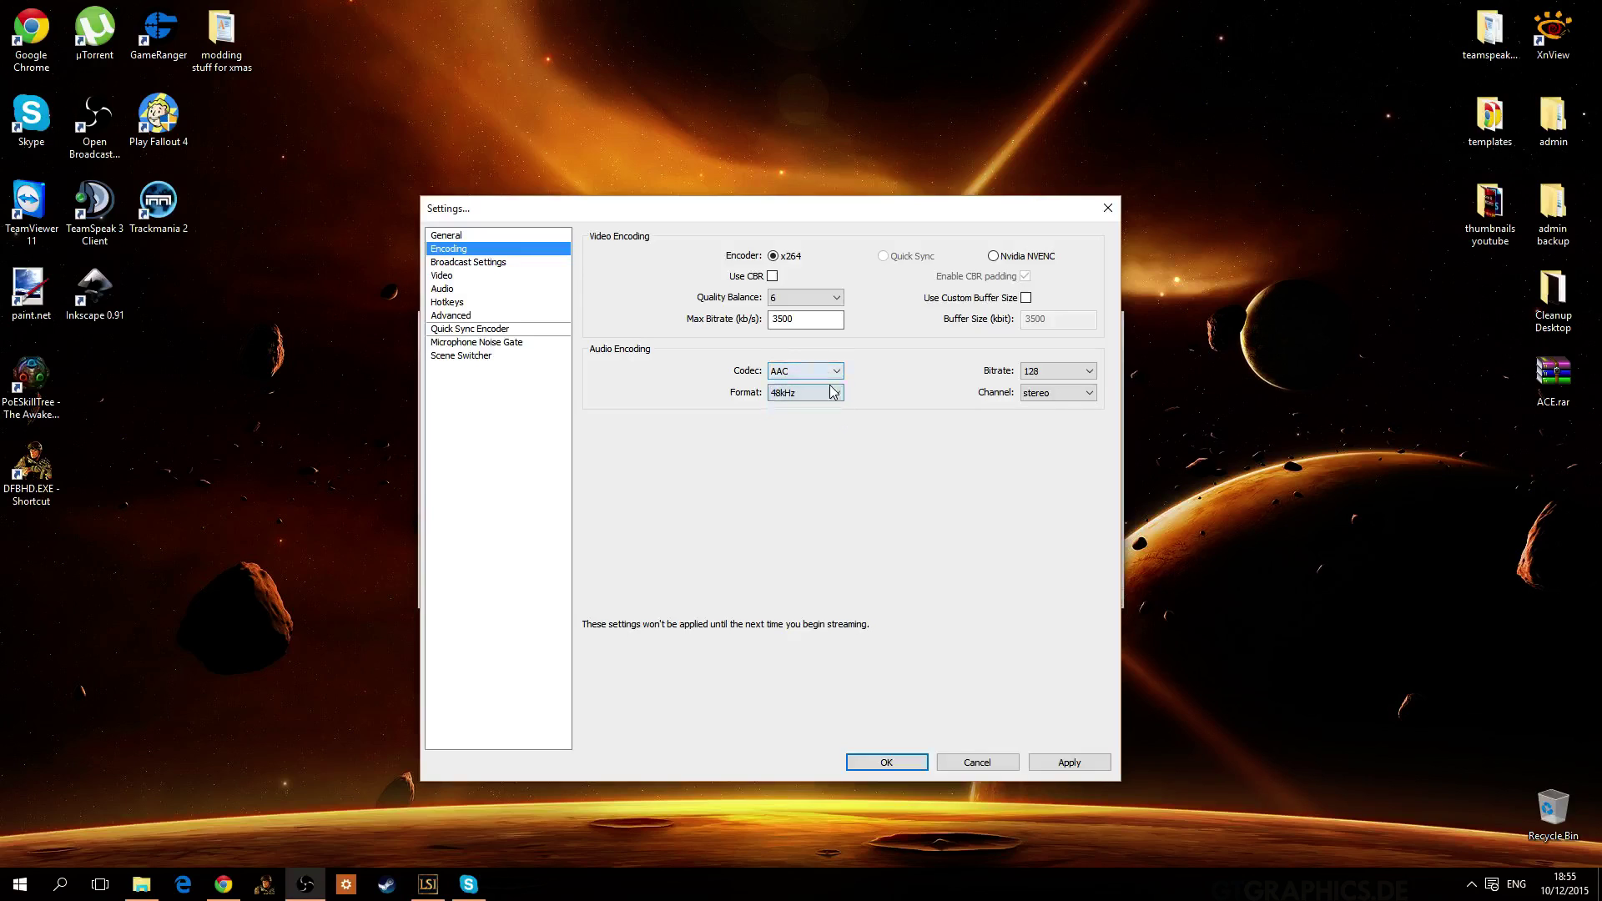
{"action": "left_click", "coordinate": [832, 392]}
{"action": "left_click", "coordinate": [834, 389]}
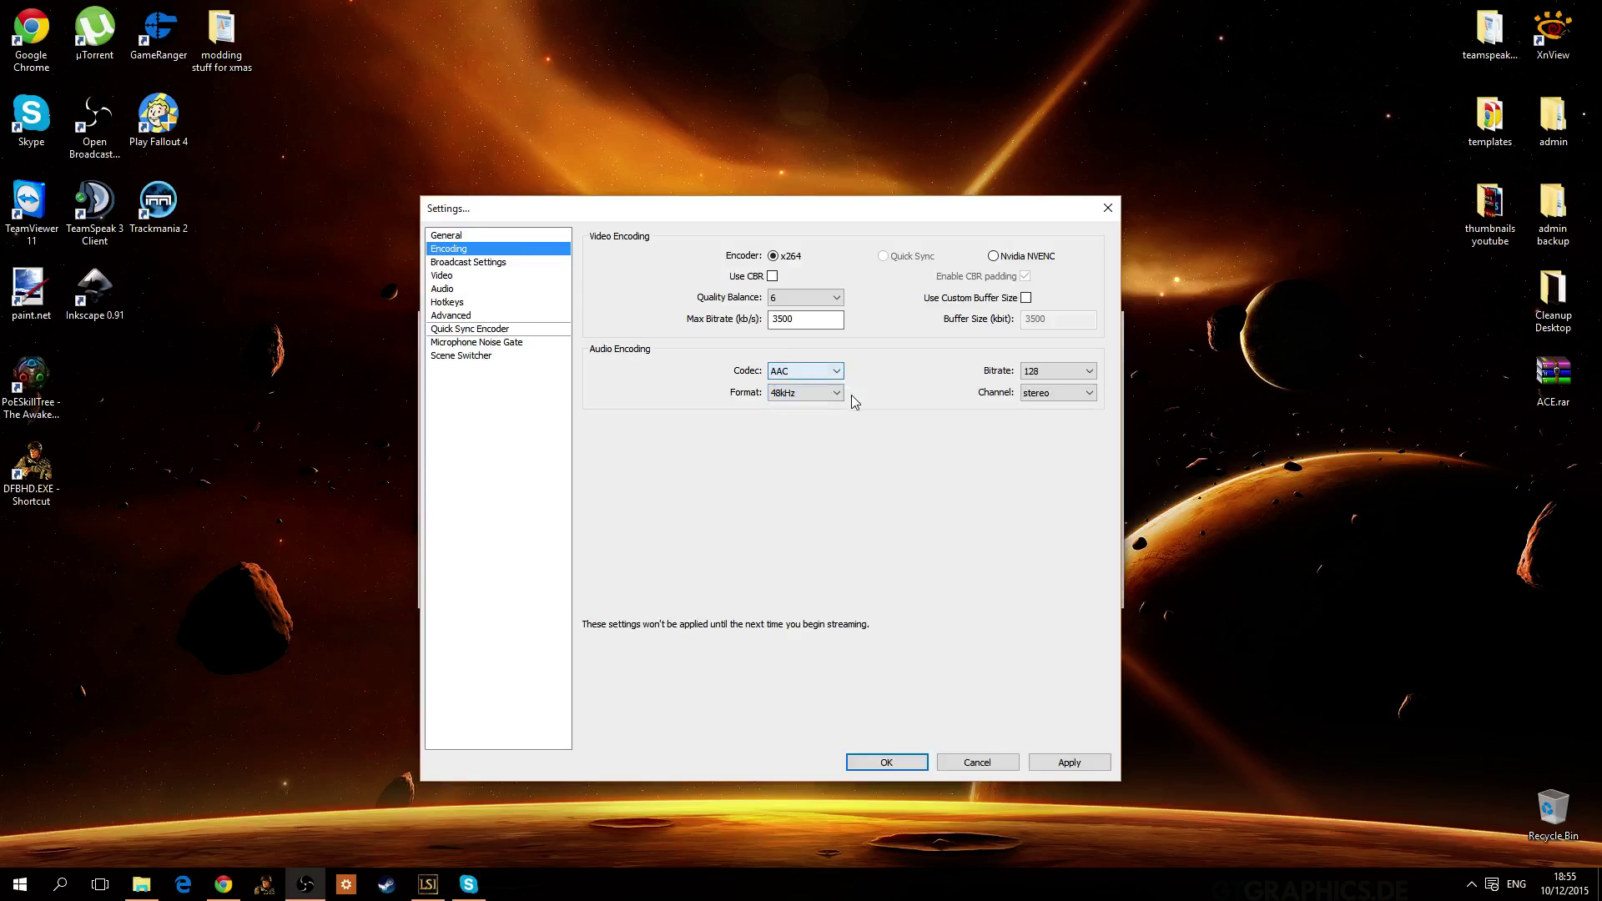